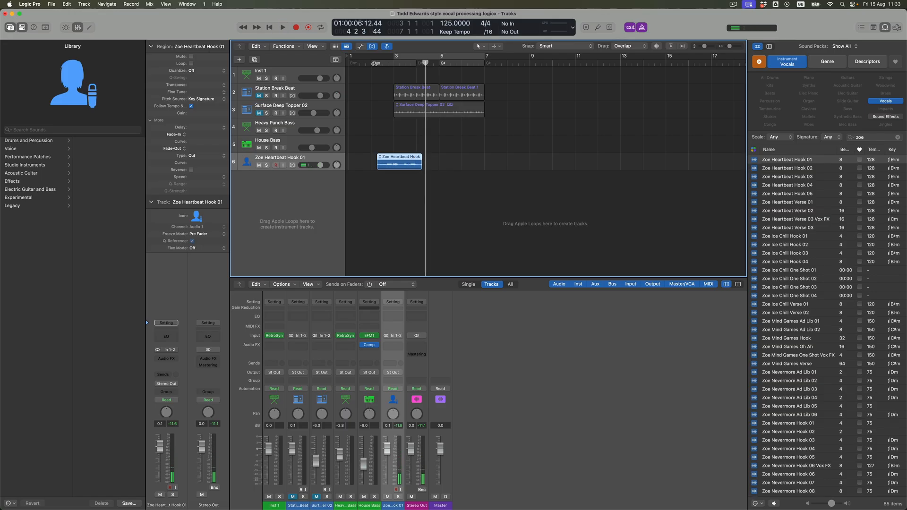
Copy the Zoe Heartbeat Hook 01 region to position 4 2 1 1 on the same track and play it back.
{"action": "left_click_drag", "start_coordinate": [396, 157], "coordinate": [442, 159]}
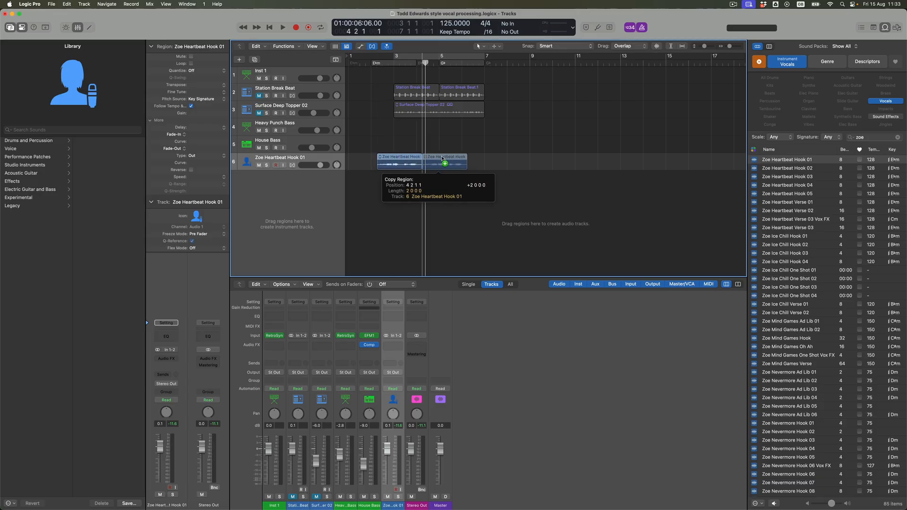
{"action": "left_click_drag", "start_coordinate": [442, 159], "coordinate": [442, 159]}
{"action": "key", "text": "space"}
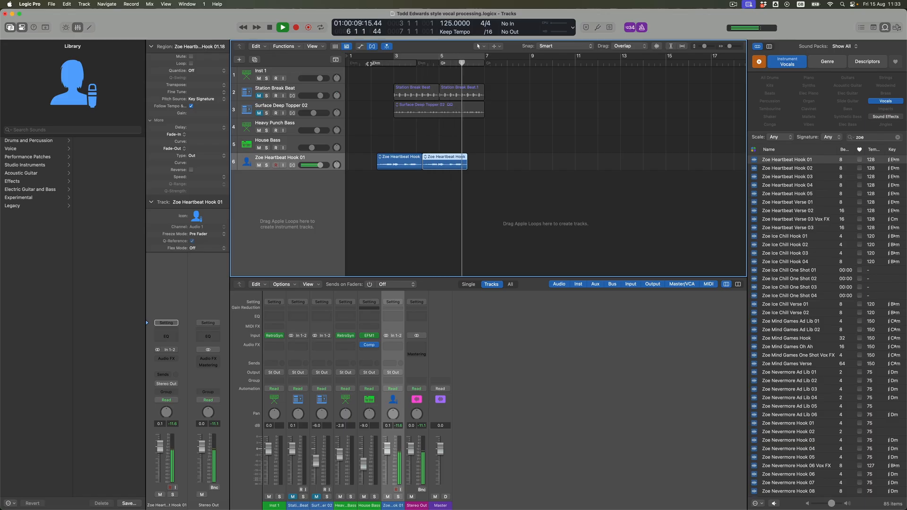
{"action": "key", "text": "space"}
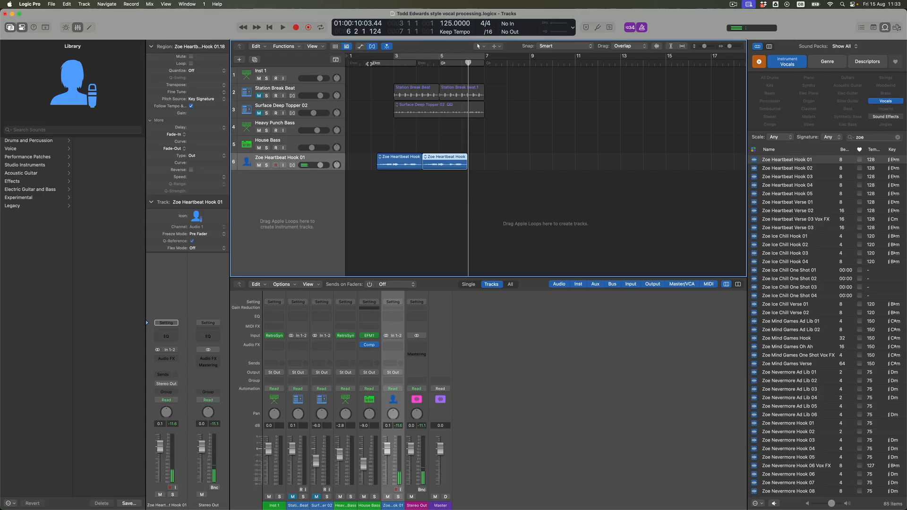
Shorten the first Zoe Heartbeat Hook 01 region from its end so it finishes just before the middle of bar 3.
{"action": "left_click", "coordinate": [417, 167]}
{"action": "left_click_drag", "start_coordinate": [420, 168], "coordinate": [401, 173]}
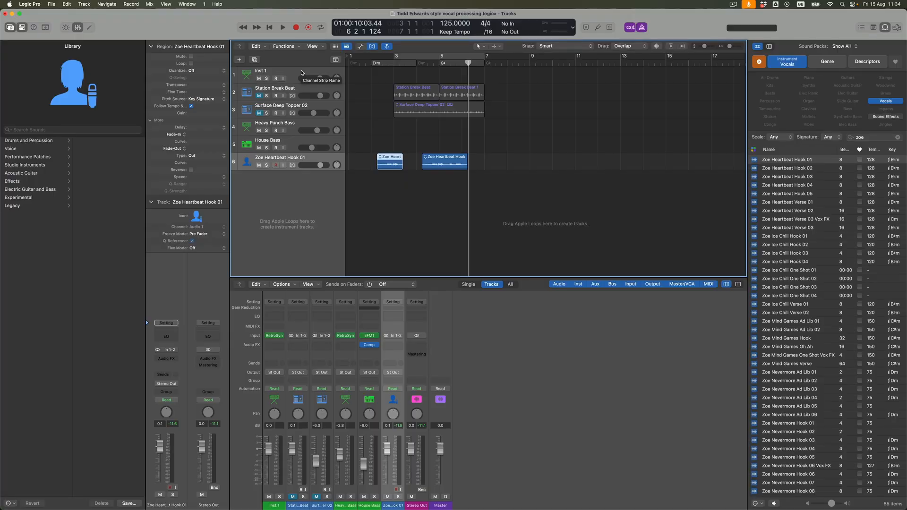
Select the Inst 1 track to play its RetroSyn instrument.
{"action": "left_click", "coordinate": [301, 72]}
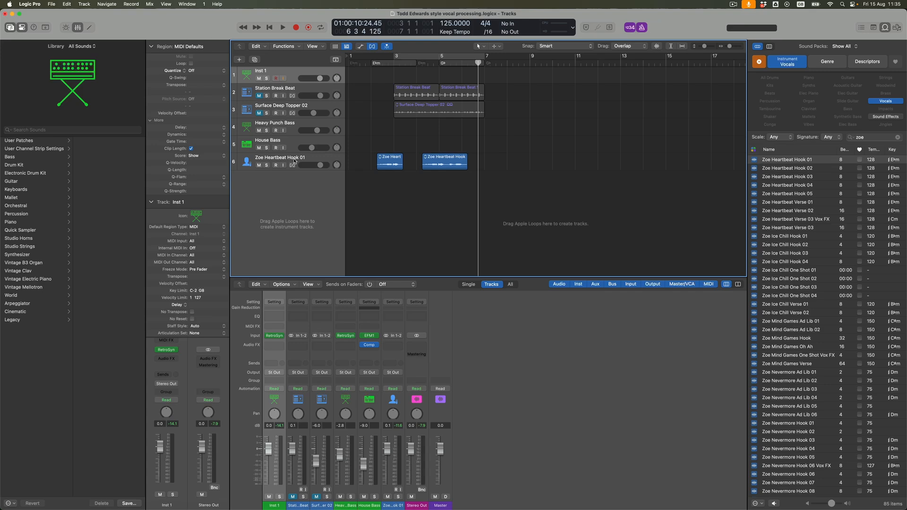
{"action": "left_click", "coordinate": [293, 161]}
{"action": "left_click", "coordinate": [253, 72]}
Add a new audio track below Zoe Heartbeat Hook 01 with the same settings and hide the Library.
{"action": "left_click", "coordinate": [291, 159]}
{"action": "left_click", "coordinate": [255, 60]}
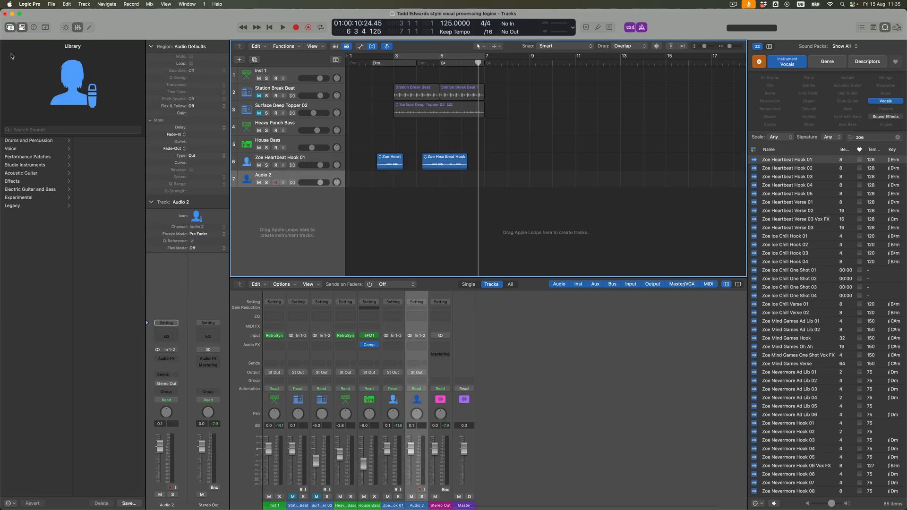
{"action": "left_click", "coordinate": [10, 27]}
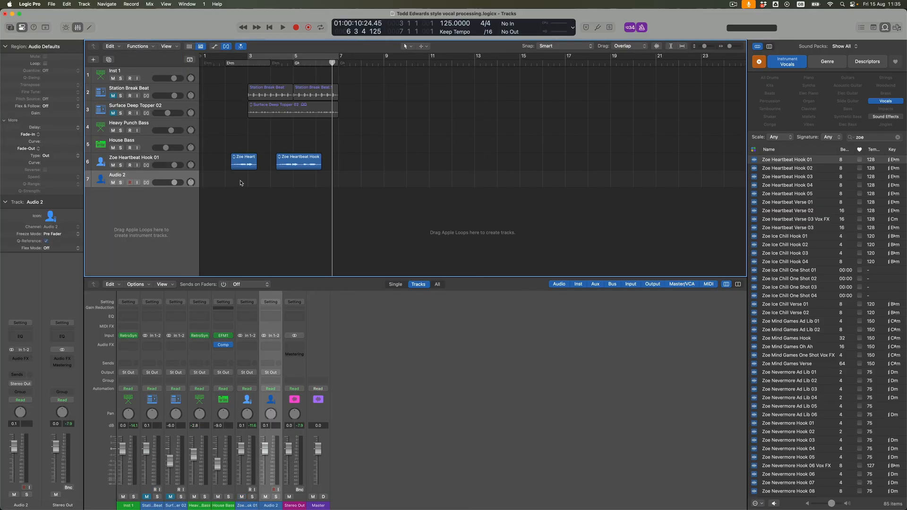
Copy the shortened hook region at the same position onto Audio 2 and onto two further new audio tracks, Audio 3 and Audio 4.
{"action": "left_click", "coordinate": [245, 164]}
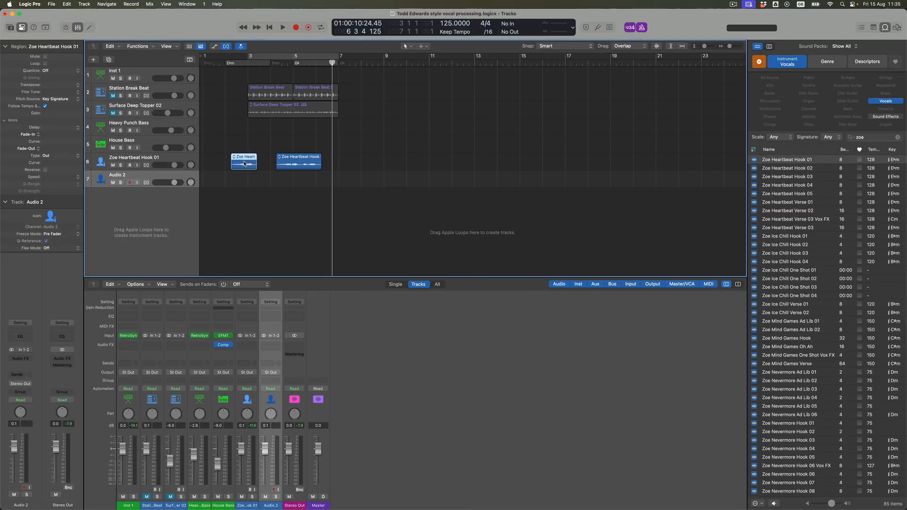
{"action": "left_click_drag", "start_coordinate": [244, 164], "coordinate": [244, 178]}
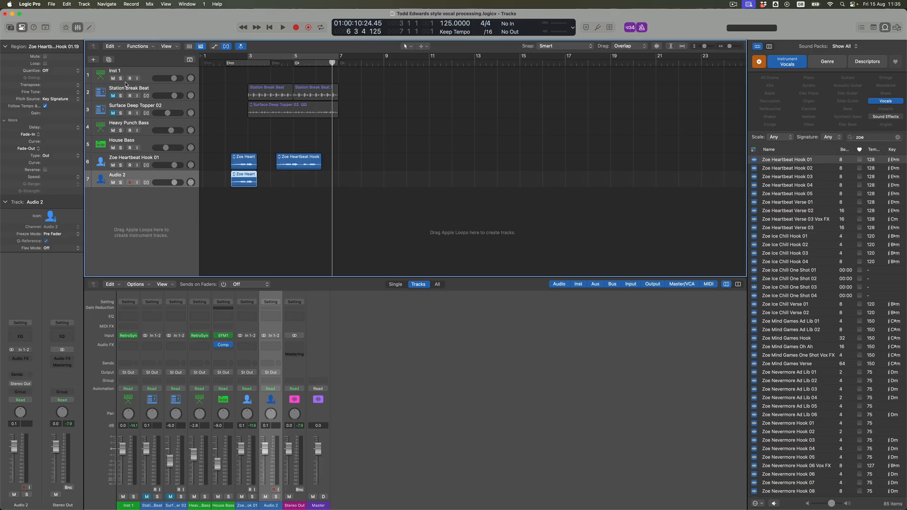
{"action": "left_click", "coordinate": [109, 60]}
{"action": "left_click_drag", "start_coordinate": [244, 182], "coordinate": [244, 212]}
{"action": "left_click", "coordinate": [109, 60]}
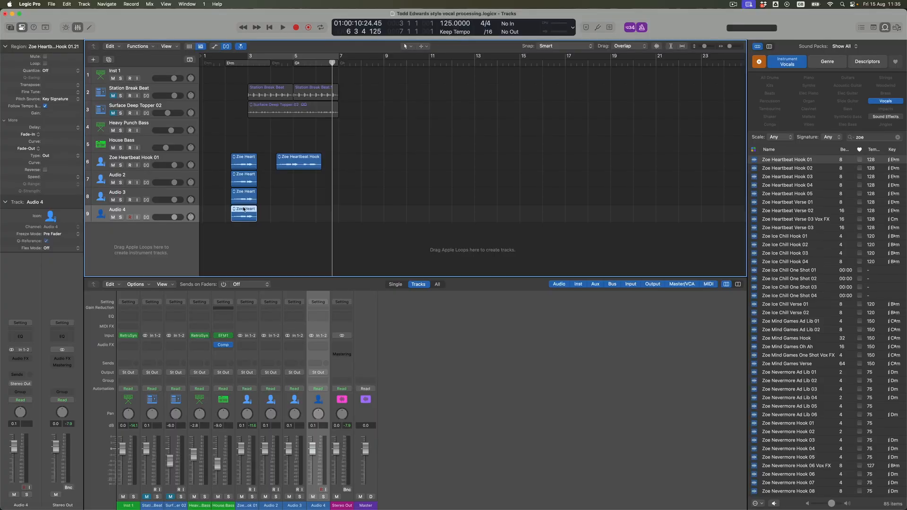
Split the three copied hook regions on Audio 2 to Audio 4 at about 2 4 3 225 and delete the parts before the cut.
{"action": "left_click_drag", "start_coordinate": [218, 180], "coordinate": [242, 216]}
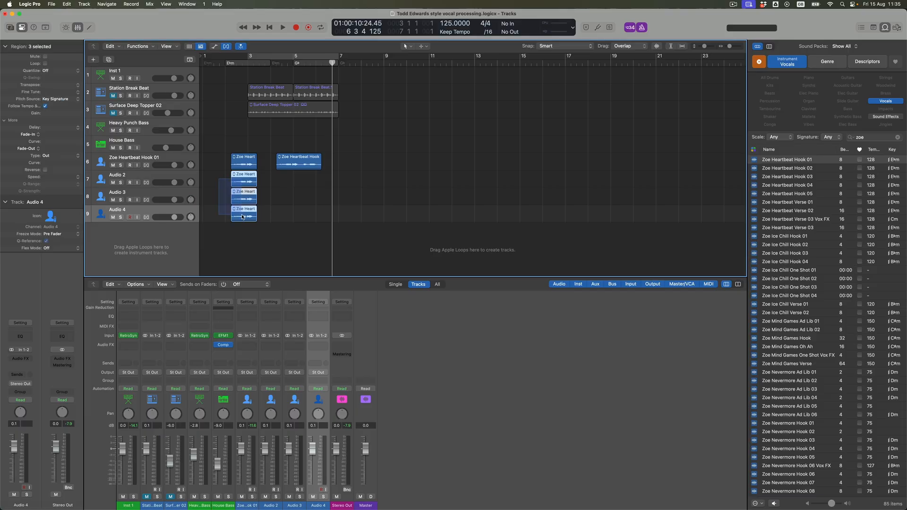
{"action": "key", "text": "super+Right"}
{"action": "key", "text": "super+Right"}
{"action": "key", "text": "super+Right"}
{"action": "key", "text": "super+Right"}
{"action": "key", "text": "super+Down"}
{"action": "key", "text": "super+Down"}
{"action": "key", "text": "super+Down"}
{"action": "key", "text": "super+Down"}
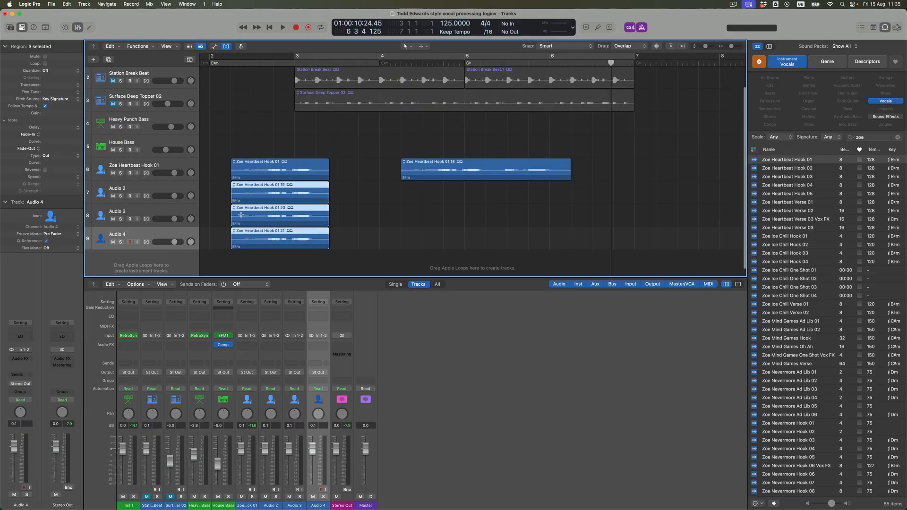
{"action": "key", "text": "super+Down"}
{"action": "key", "text": "super+Down"}
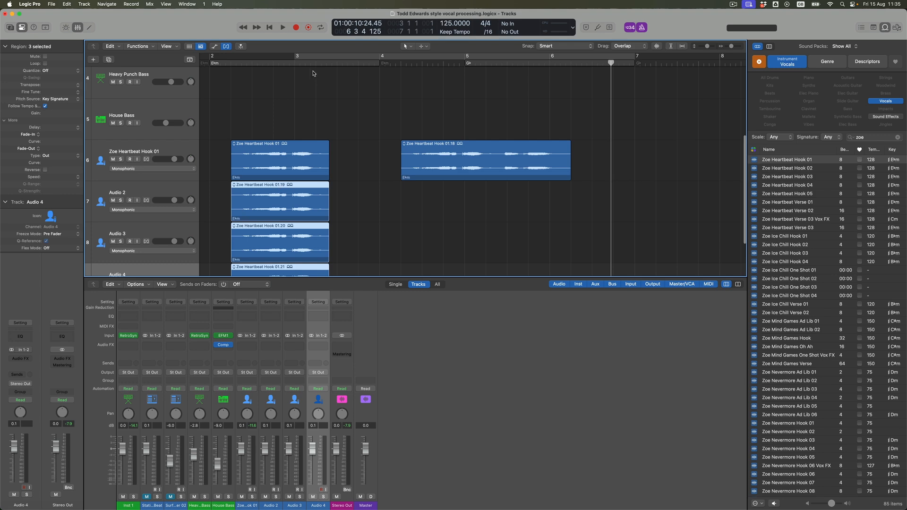
{"action": "scroll", "coordinate": [305, 101], "scroll_direction": "down", "scroll_amount": 3}
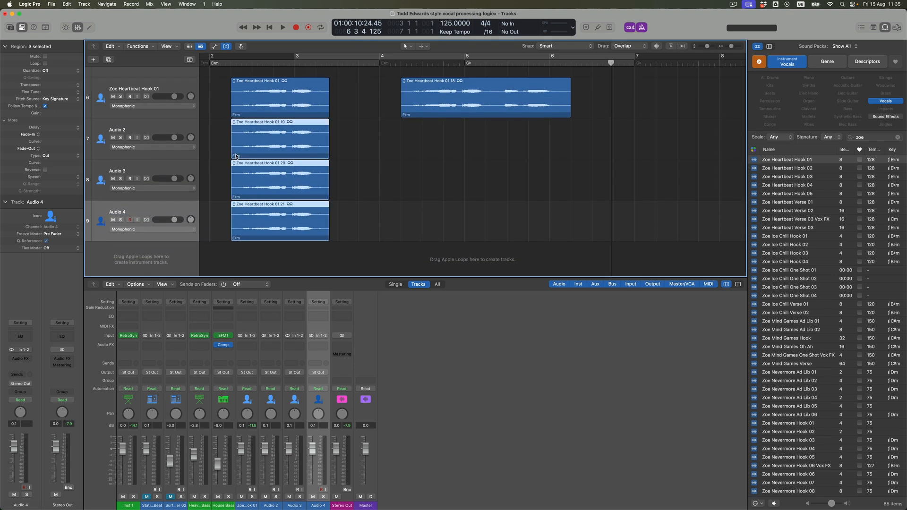
{"action": "key", "text": "t"}
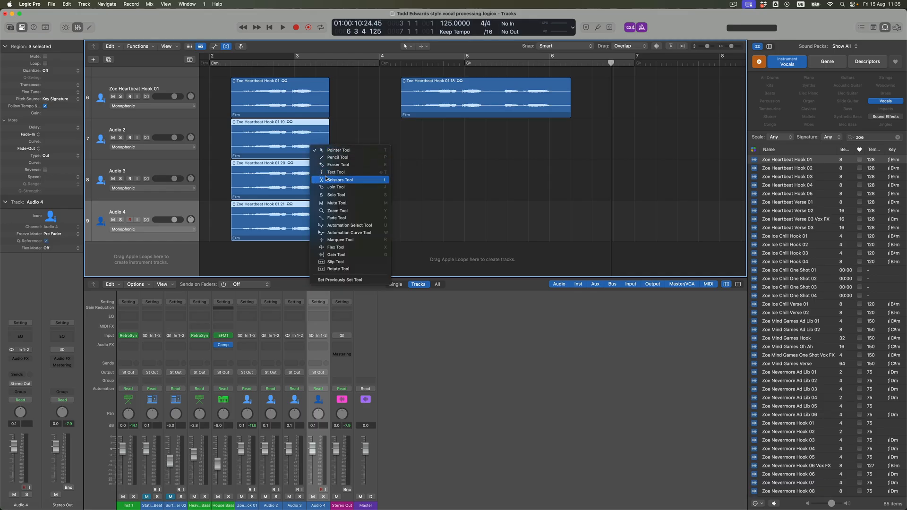
{"action": "left_click", "coordinate": [325, 181]}
{"action": "left_click", "coordinate": [289, 124]}
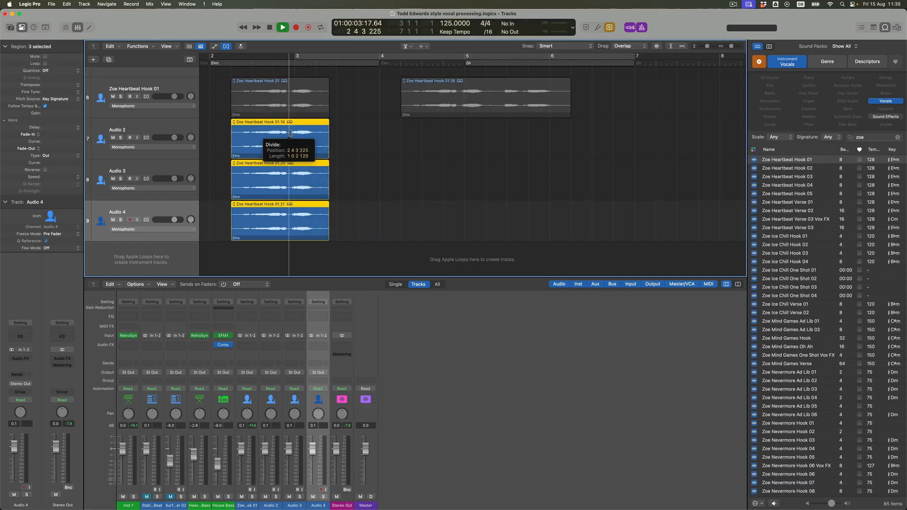
{"action": "left_click_drag", "start_coordinate": [222, 129], "coordinate": [263, 218]}
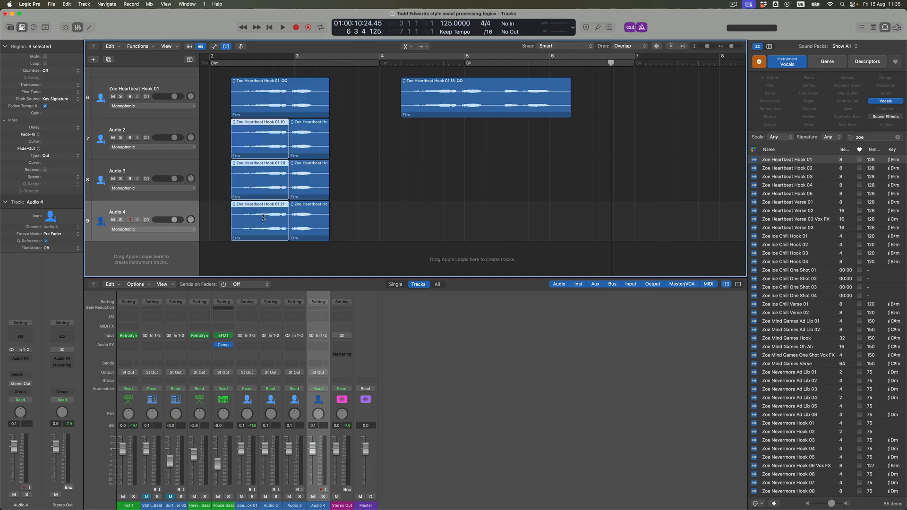
{"action": "key", "text": "Delete"}
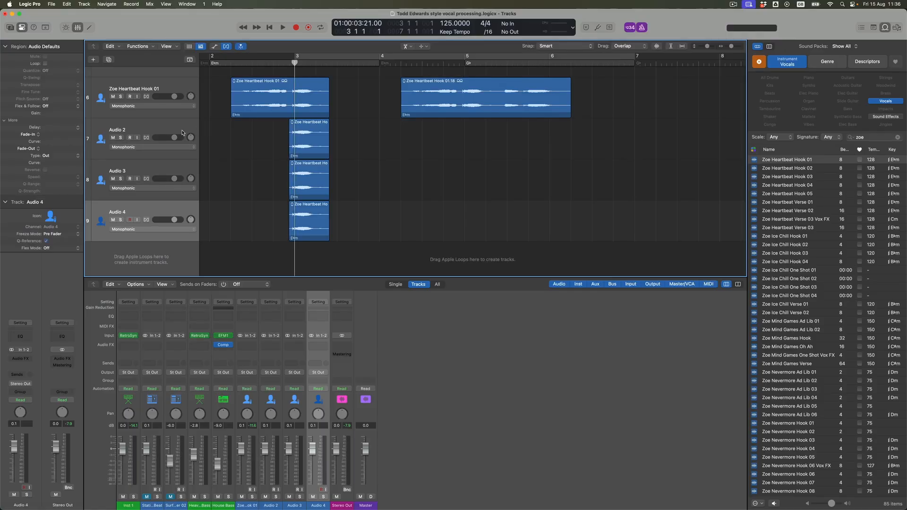
Select the Audio 2 track and edit the Transpose value of the trimmed vocal region on Audio 3.
{"action": "left_click", "coordinate": [157, 129]}
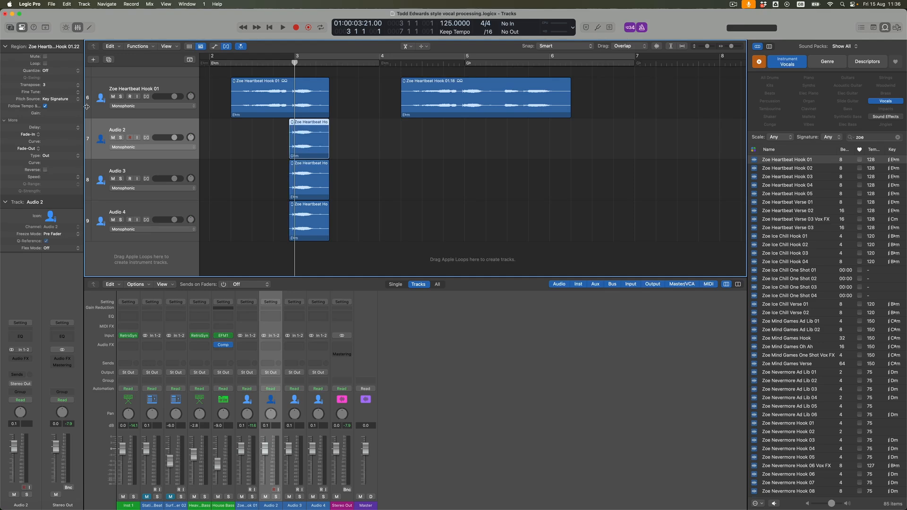
{"action": "left_click", "coordinate": [322, 166]}
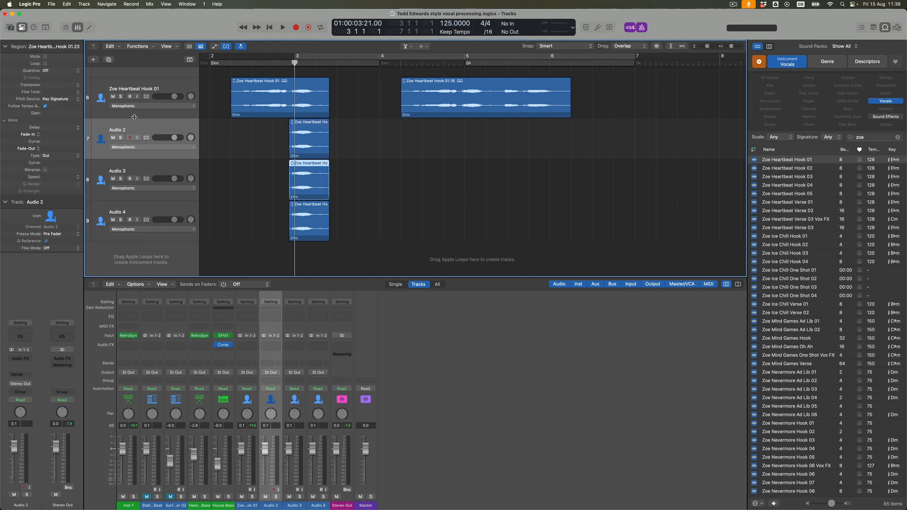
{"action": "double_click", "coordinate": [60, 85]}
{"action": "key", "text": "Return"}
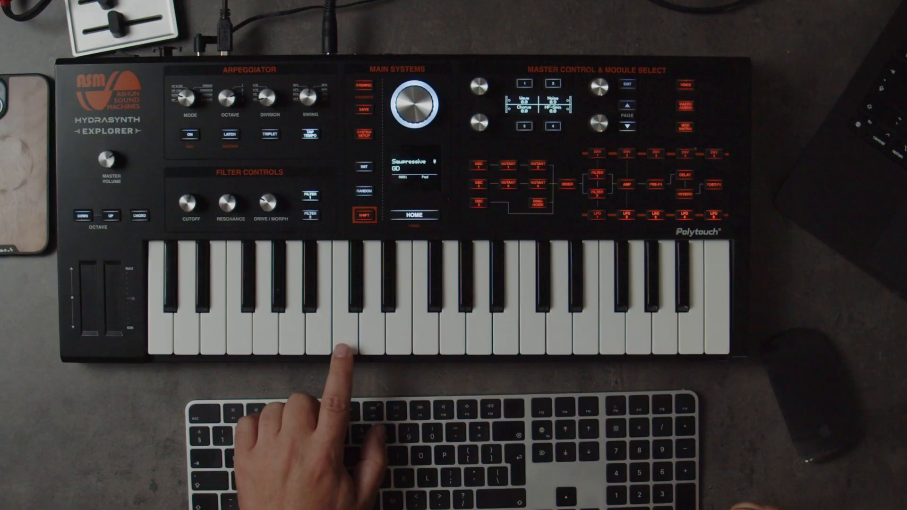
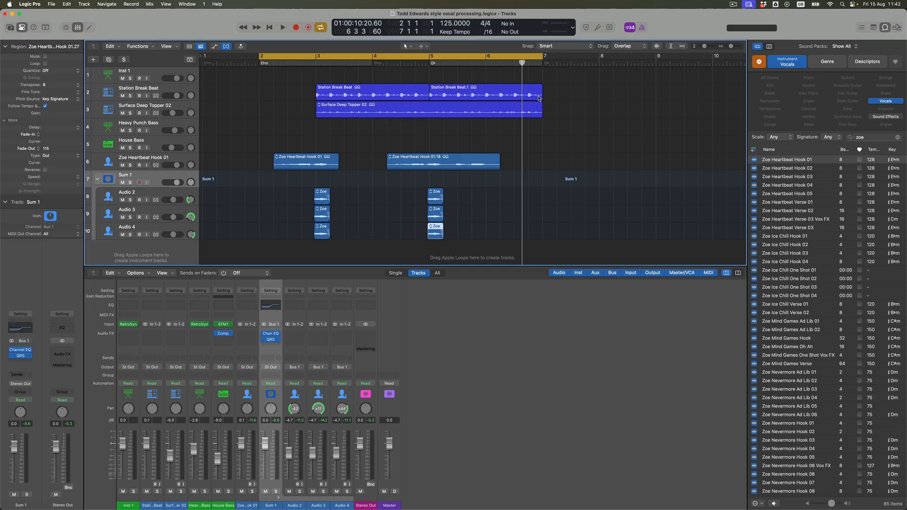
Audition the full arrangement and the soloed Surface Deep Topper 02 region.
{"action": "key", "text": "space"}
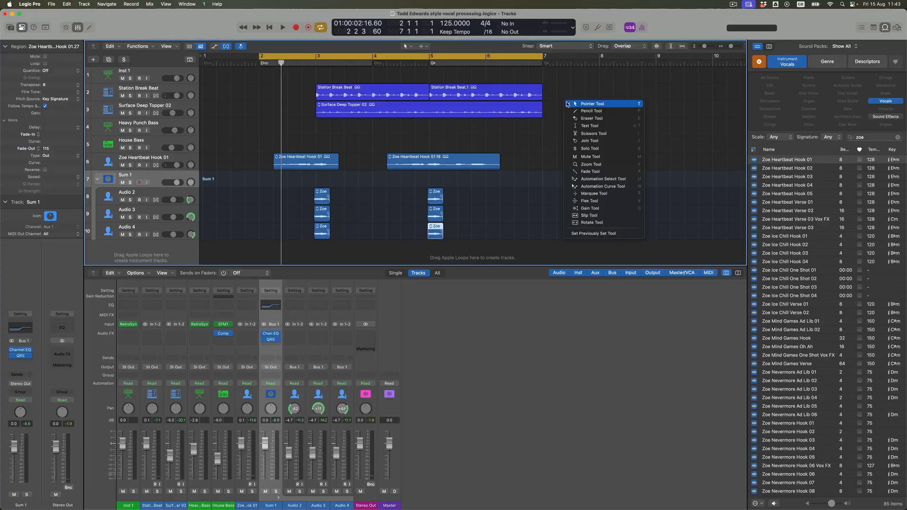
{"action": "left_click", "coordinate": [568, 104]}
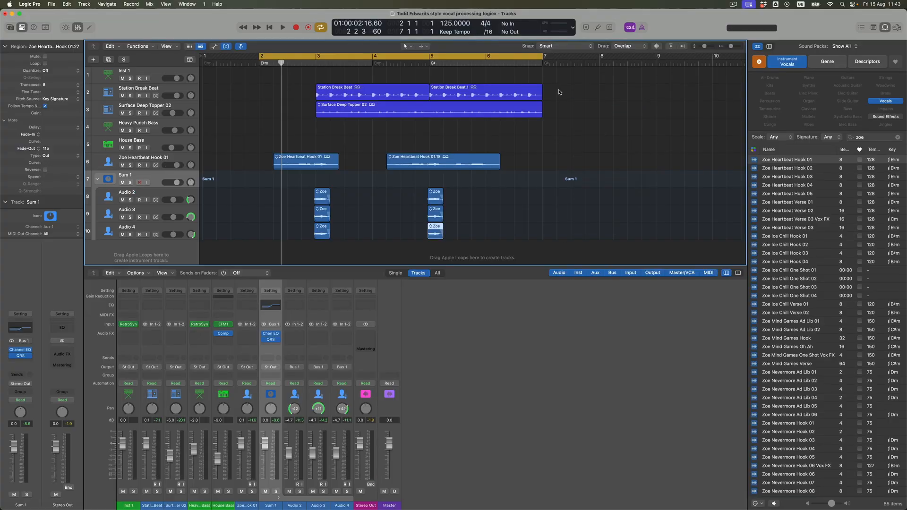
{"action": "left_click_drag", "start_coordinate": [559, 92], "coordinate": [396, 93]}
{"action": "left_click", "coordinate": [478, 114]}
{"action": "key", "text": "ctrl+s"}
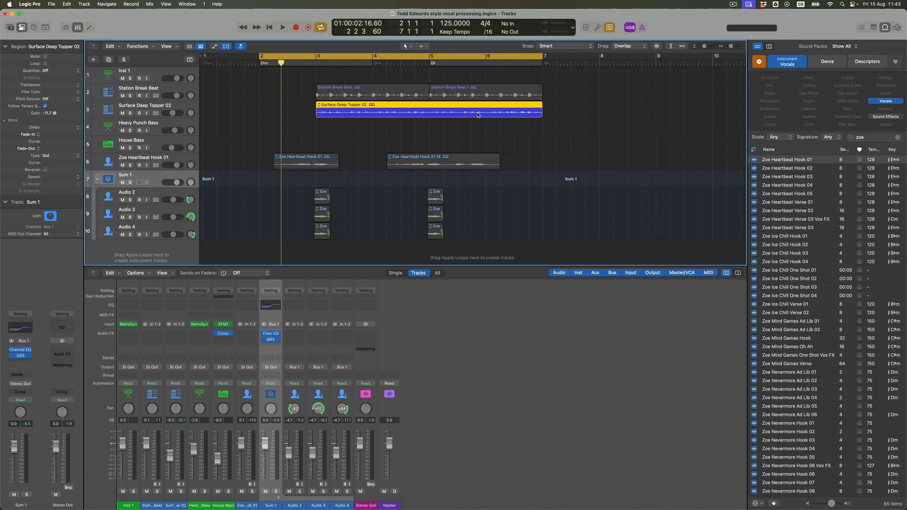
{"action": "key", "text": "space"}
{"action": "key", "text": "space"}
Play the two Station Break Beat regions soloed and set the cycle range to their length, bars 3 to 7.
{"action": "left_click_drag", "start_coordinate": [569, 95], "coordinate": [405, 88]}
{"action": "key", "text": "shift+space"}
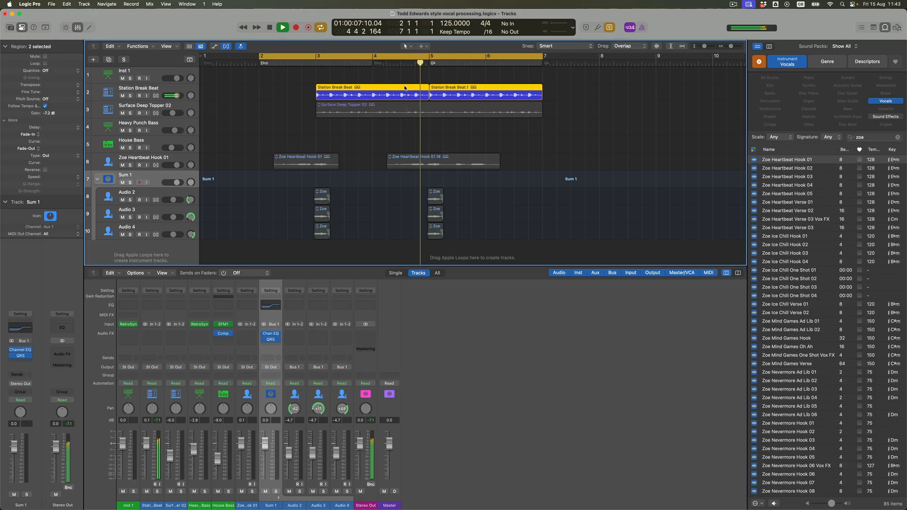
{"action": "key", "text": "super+u"}
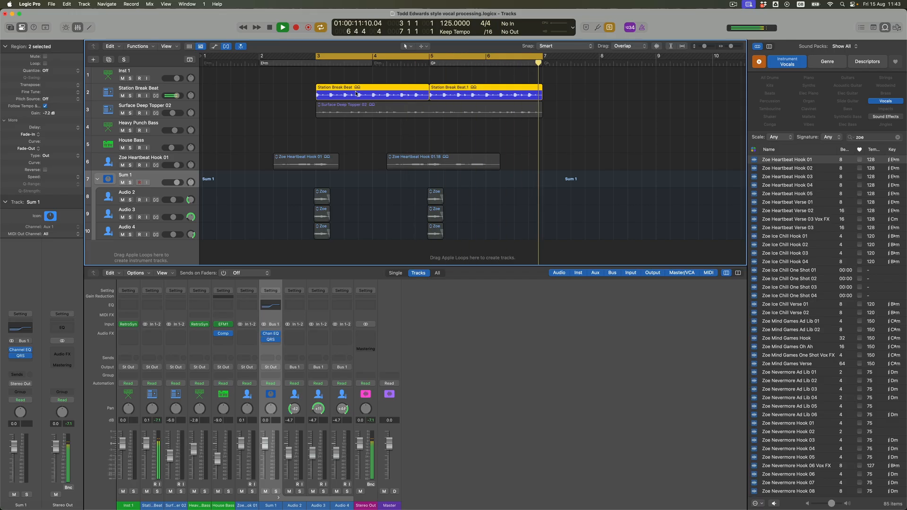
Transpose both Station Break Beat regions by -1 and audition them against the Inst 1 track, clearing the solos.
{"action": "left_click", "coordinate": [141, 71]}
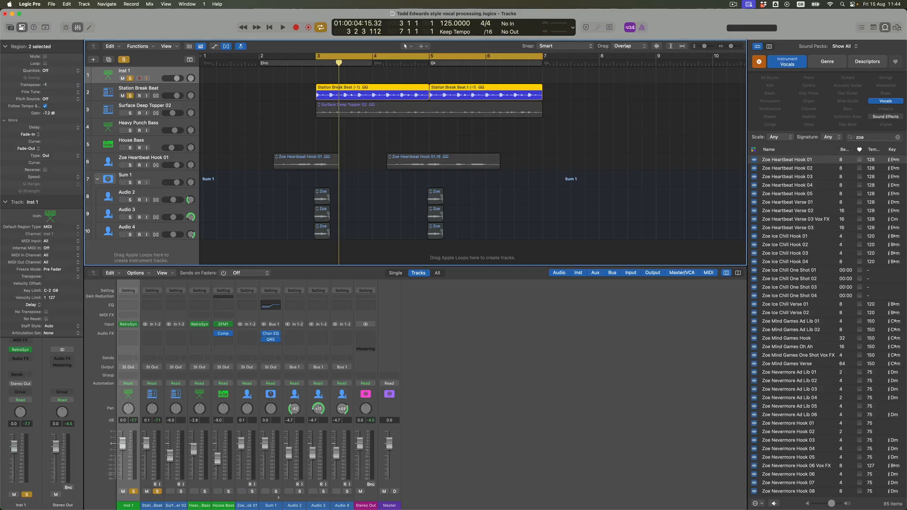
{"action": "key", "text": "space"}
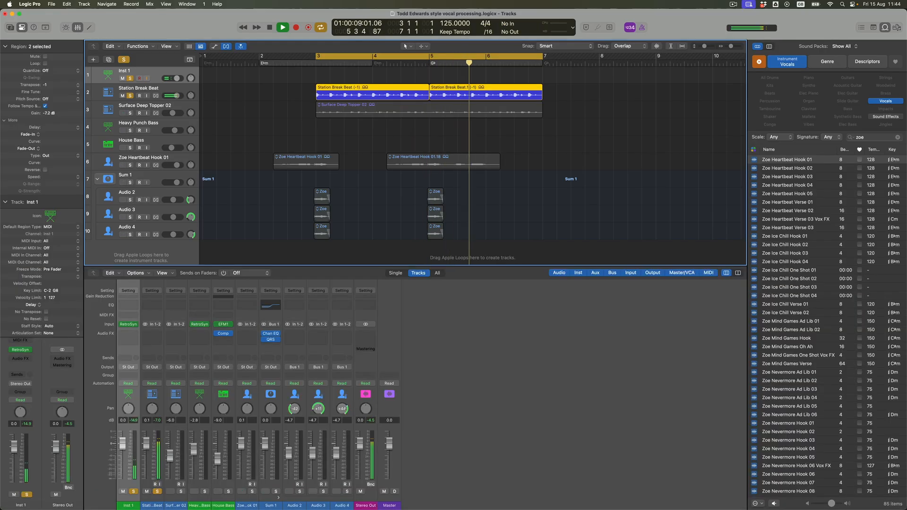
{"action": "key", "text": "space"}
{"action": "left_click", "coordinate": [125, 60]}
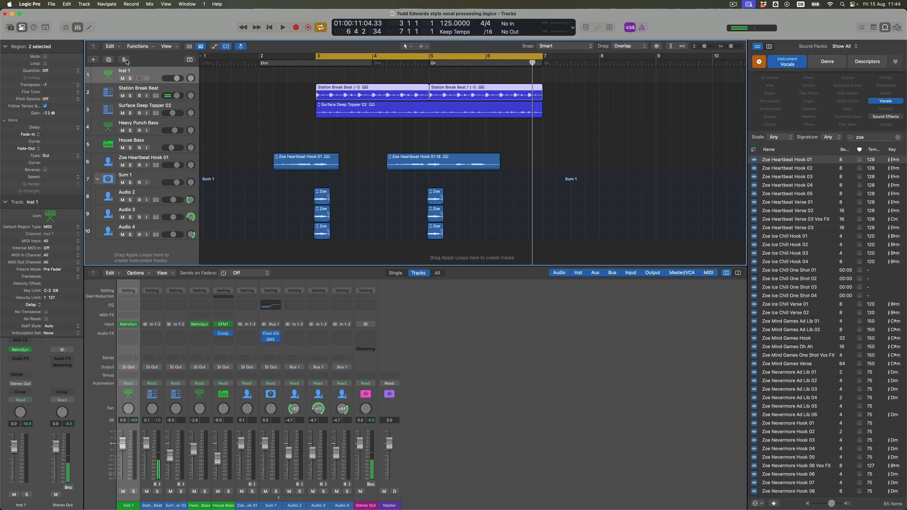
{"action": "key", "text": "space"}
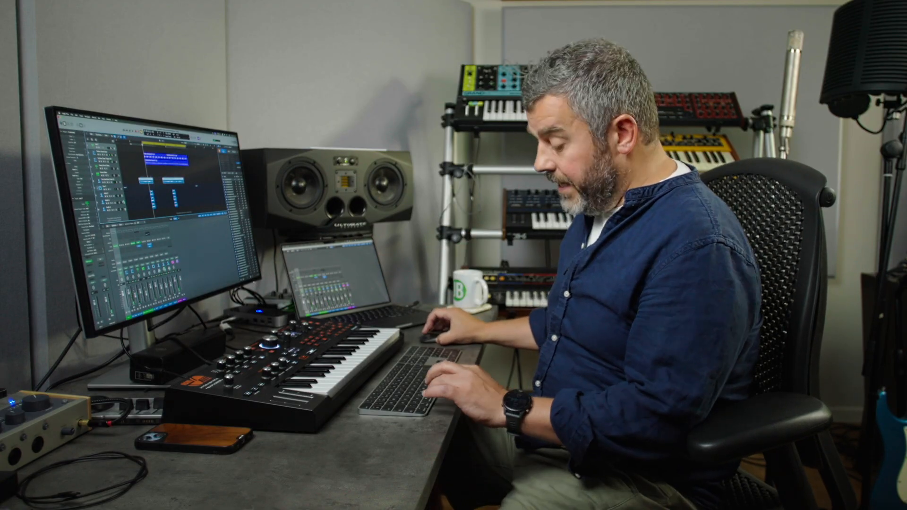
Colour the two Zoe Heartbeat Hook 01 regions orange and the six short vocal regions on Audio 2 to Audio 4 green.
{"action": "key", "text": "alt+c"}
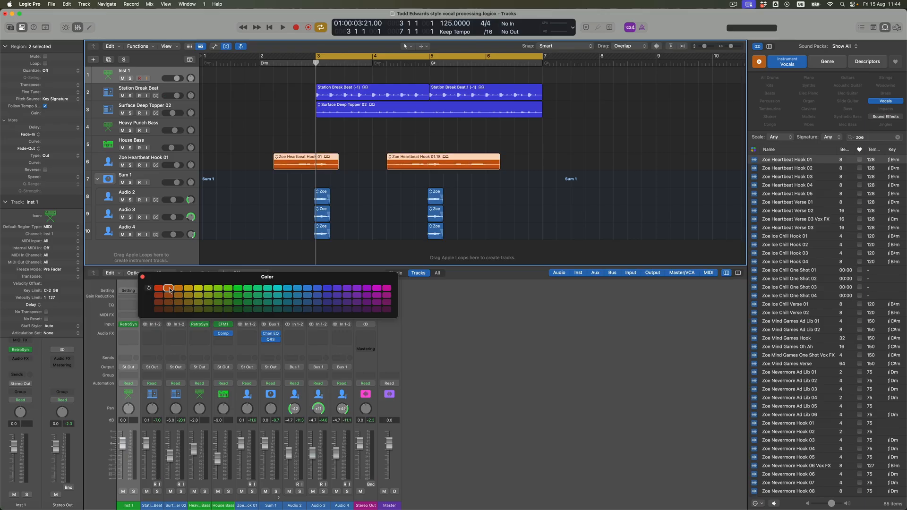
{"action": "left_click_drag", "start_coordinate": [494, 243], "coordinate": [314, 189]}
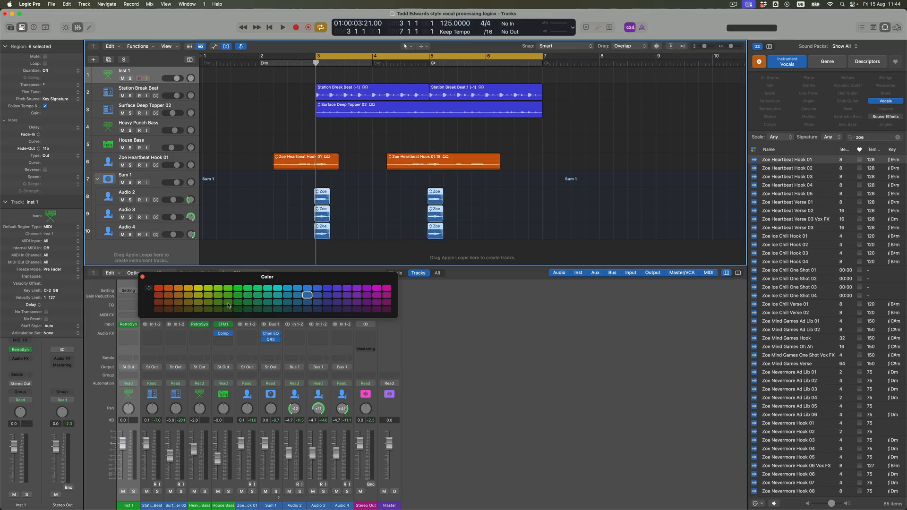
{"action": "left_click", "coordinate": [208, 309]}
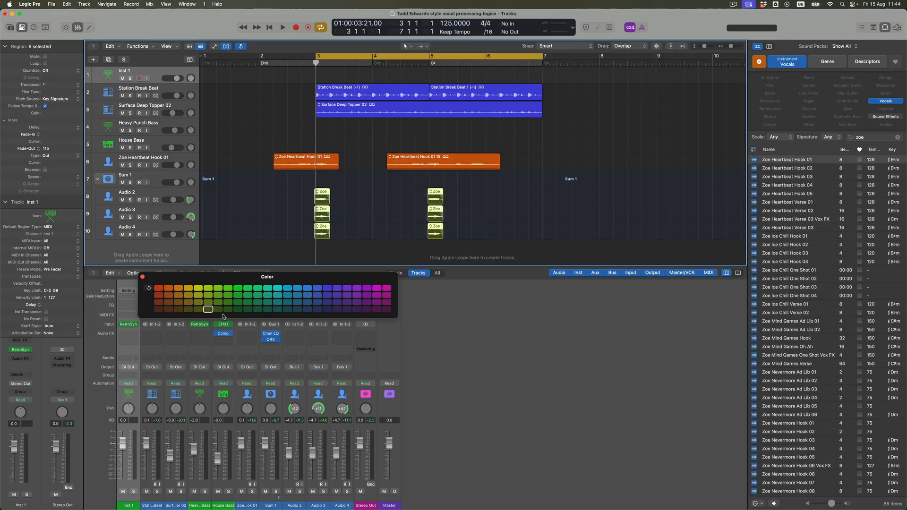
{"action": "left_click", "coordinate": [143, 276]}
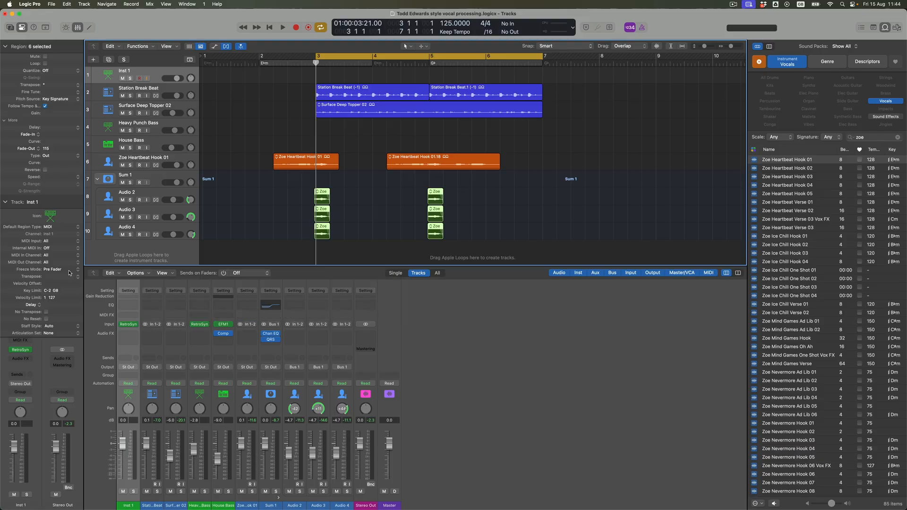
Collapse the Sum 1 track stack and rename it Chords.
{"action": "left_click", "coordinate": [97, 178]}
{"action": "double_click", "coordinate": [126, 176]}
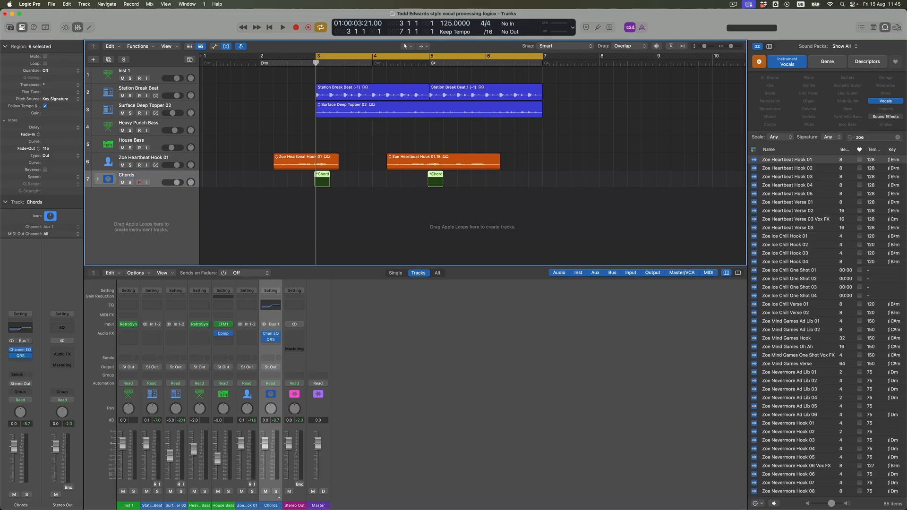
Add a track with Zoe Heartbeat Hook 01's settings below it and copy both hook regions onto it at the same positions.
{"action": "left_click", "coordinate": [151, 158]}
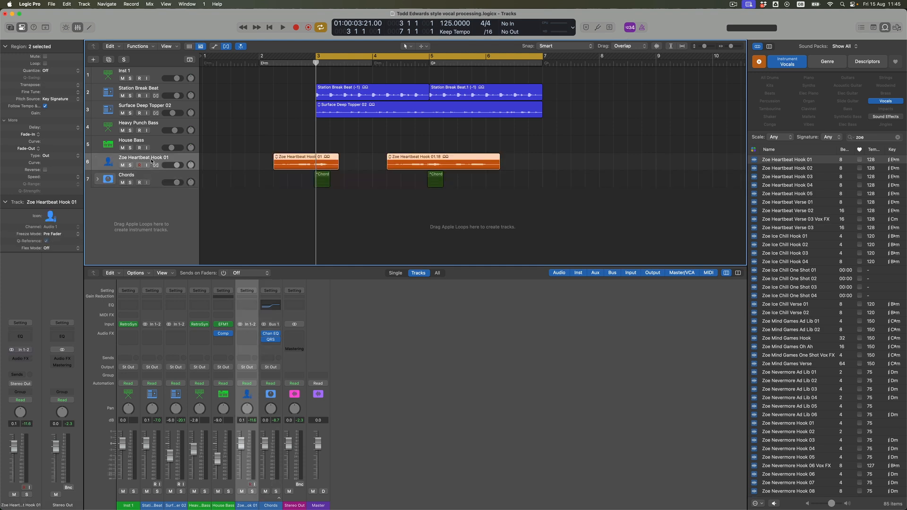
{"action": "left_click", "coordinate": [109, 59]}
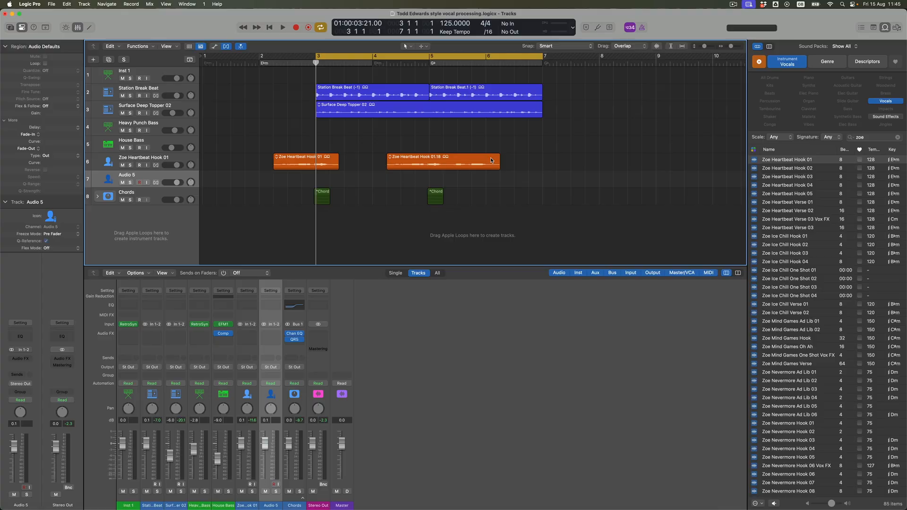
{"action": "left_click", "coordinate": [491, 161]}
{"action": "left_click", "coordinate": [307, 160], "text": "shift"}
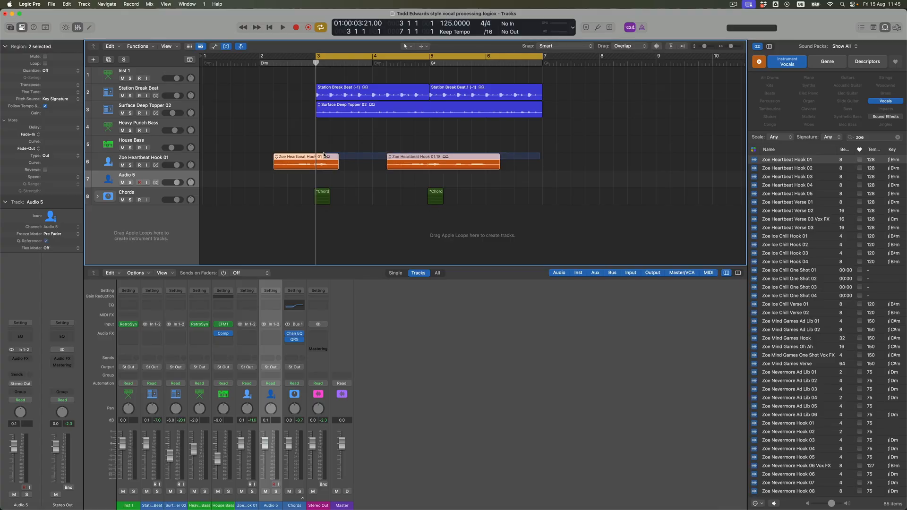
{"action": "left_click_drag", "start_coordinate": [307, 158], "coordinate": [307, 174]}
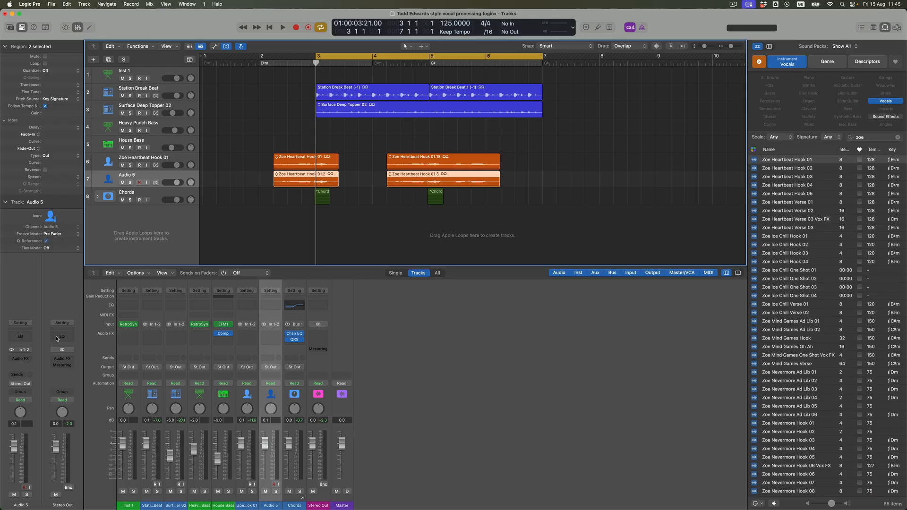
Search the audio effects for pitch and insert Pitch Correction on the Audio 5 track.
{"action": "left_click", "coordinate": [30, 358]}
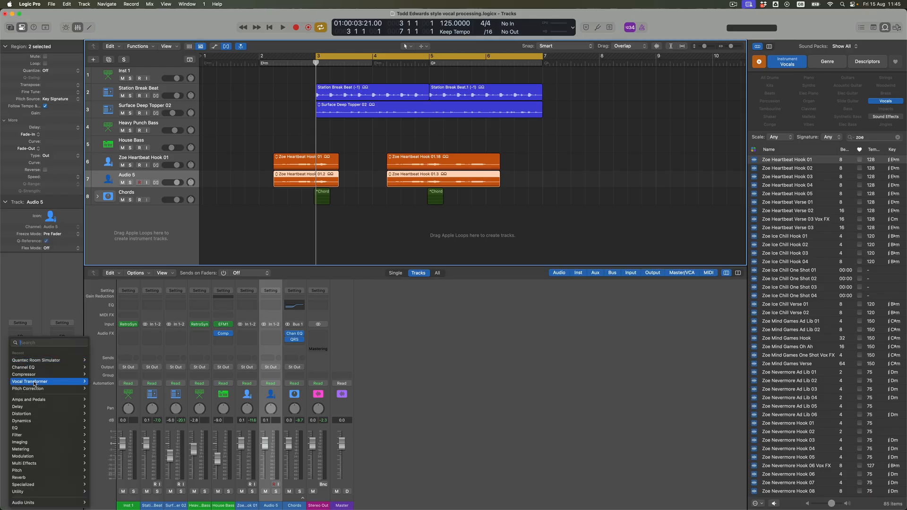
{"action": "mouse_move", "coordinate": [33, 392]}
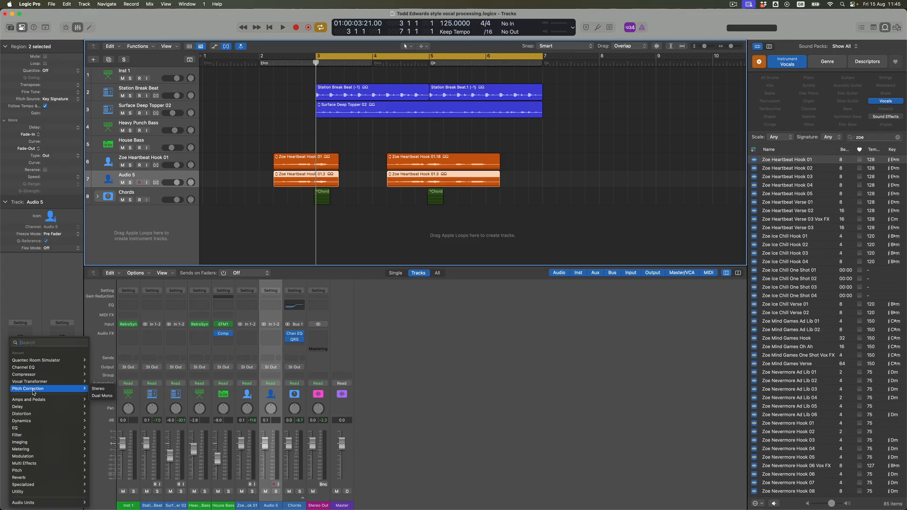
{"action": "mouse_move", "coordinate": [31, 472]}
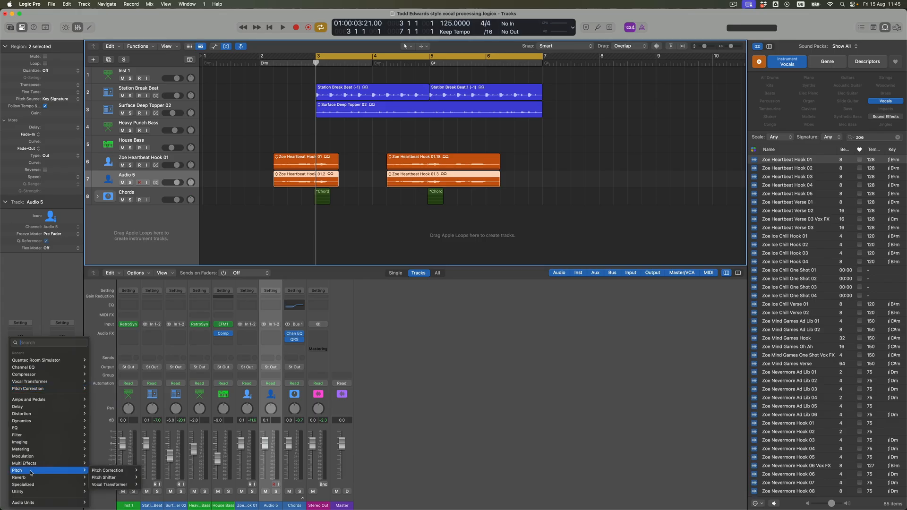
{"action": "mouse_move", "coordinate": [107, 471]}
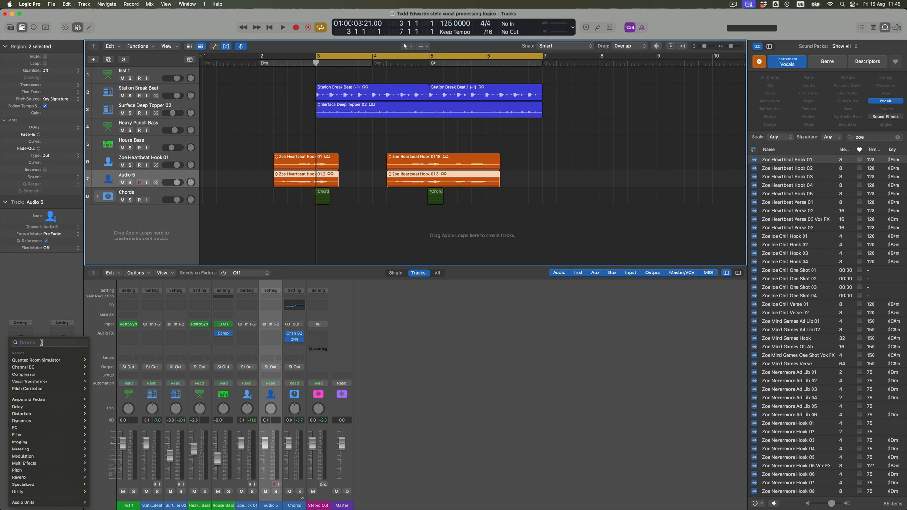
{"action": "type", "text": "pitch"}
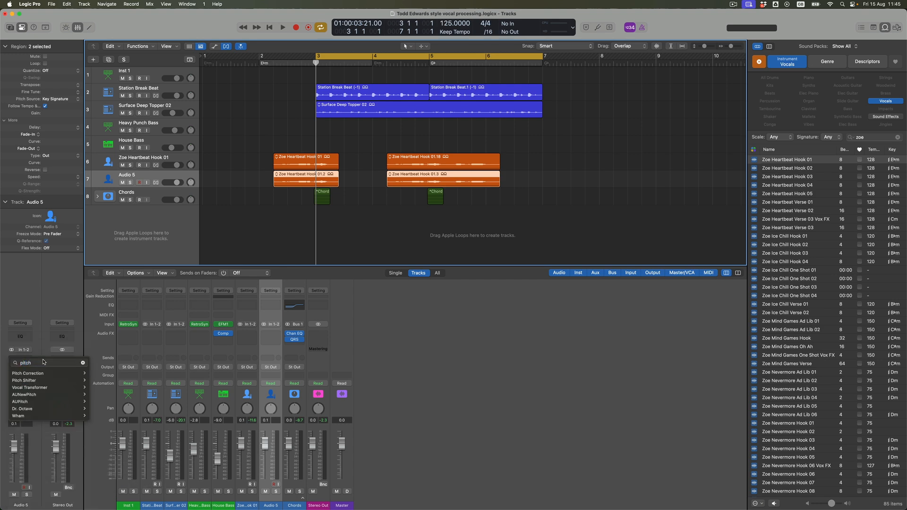
{"action": "left_click", "coordinate": [35, 374]}
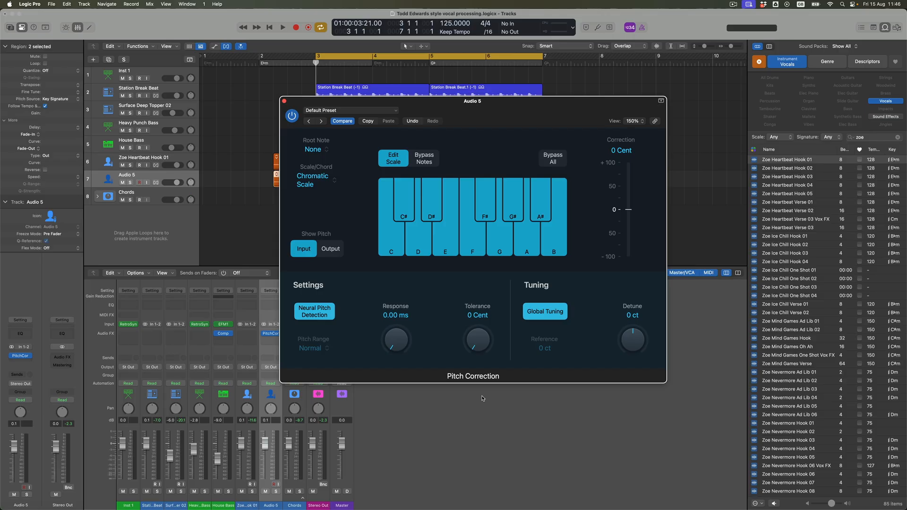
Disable every note except A# in the Pitch Correction scale.
{"action": "left_click", "coordinate": [392, 239]}
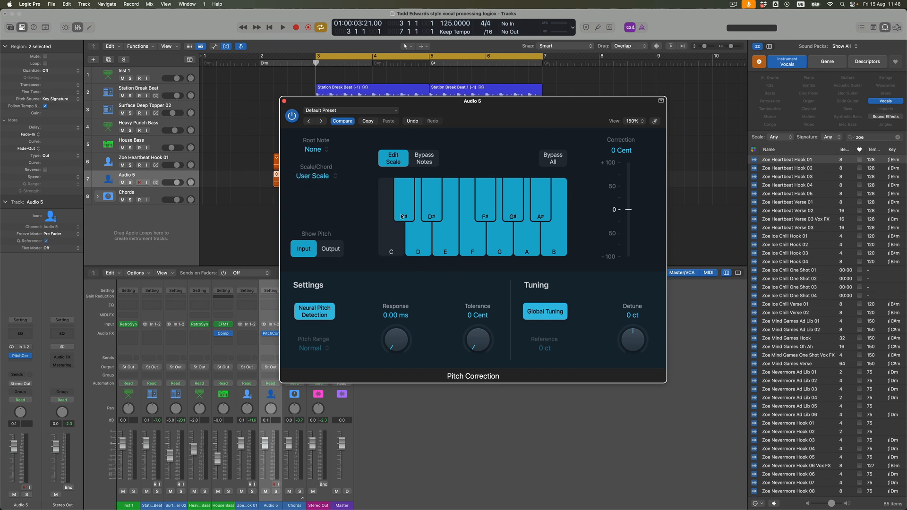
{"action": "left_click", "coordinate": [403, 212]}
{"action": "left_click", "coordinate": [414, 240]}
{"action": "left_click", "coordinate": [431, 213]}
{"action": "left_click", "coordinate": [445, 239]}
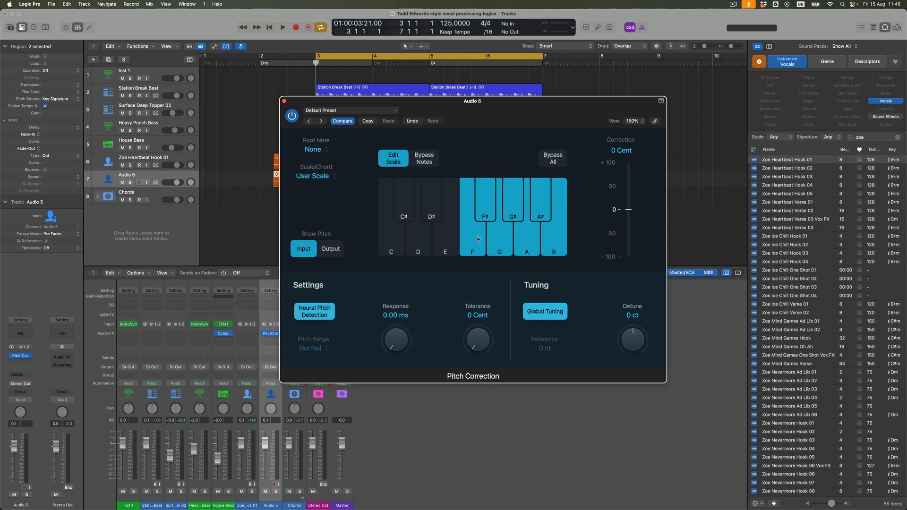
{"action": "left_click", "coordinate": [478, 240]}
{"action": "left_click", "coordinate": [485, 207]}
{"action": "left_click", "coordinate": [500, 237]}
{"action": "left_click", "coordinate": [550, 240]}
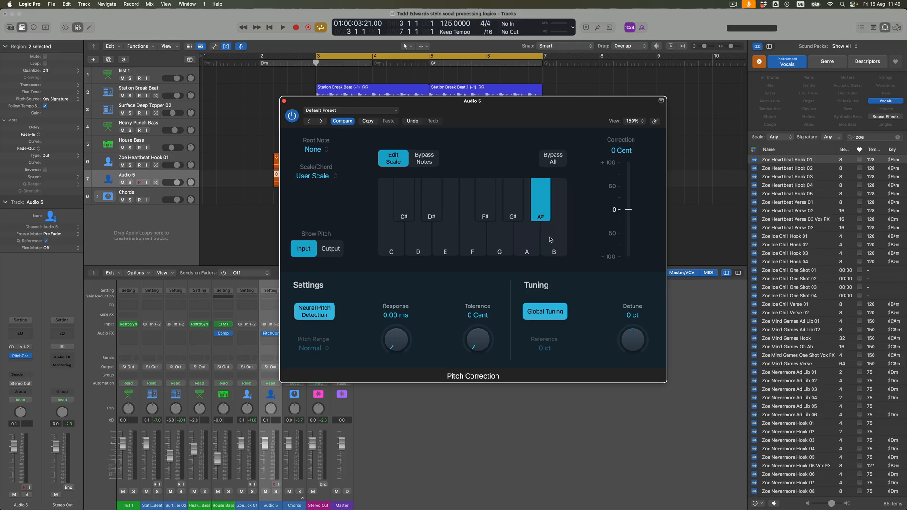
Uncover the tracks, play Audio 5 soloed from about bar 2, and enable C# in its Pitch Correction scale.
{"action": "left_click_drag", "start_coordinate": [335, 106], "coordinate": [413, 228]}
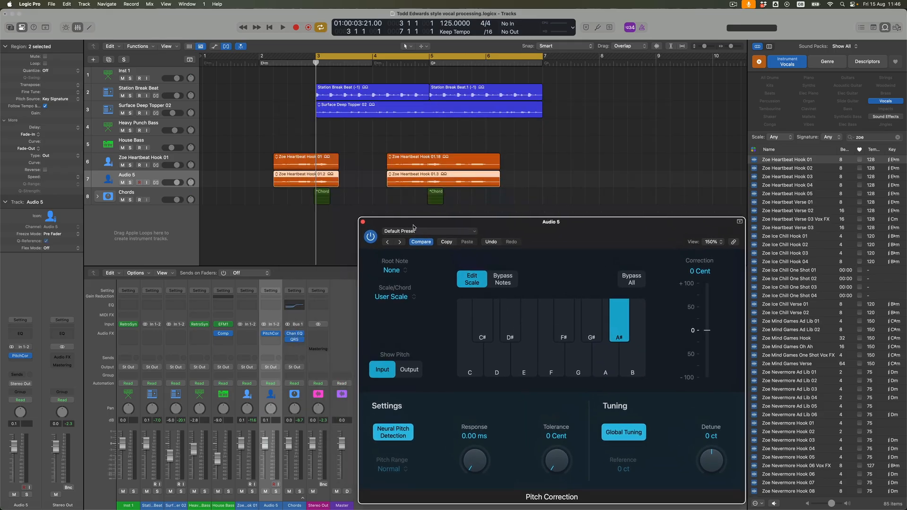
{"action": "left_click", "coordinate": [129, 175]}
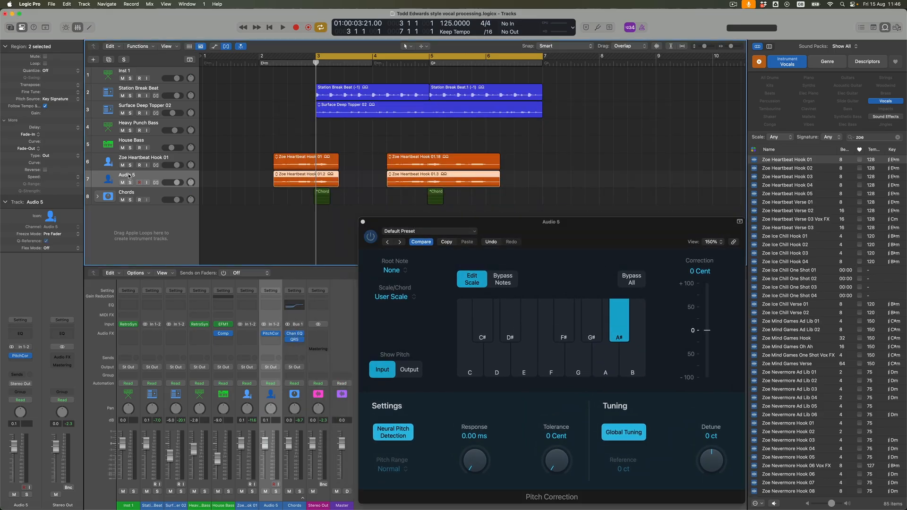
{"action": "key", "text": "ctrl+s"}
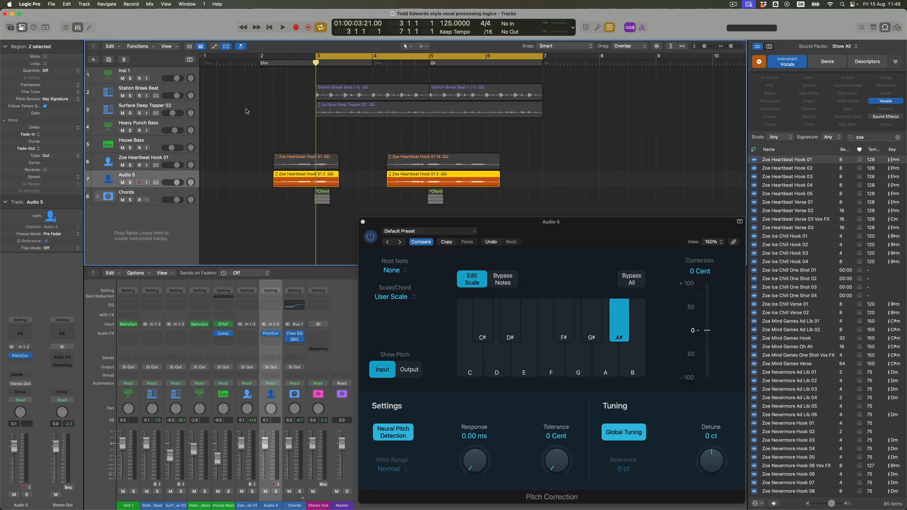
{"action": "left_click", "coordinate": [257, 63]}
{"action": "key", "text": "space"}
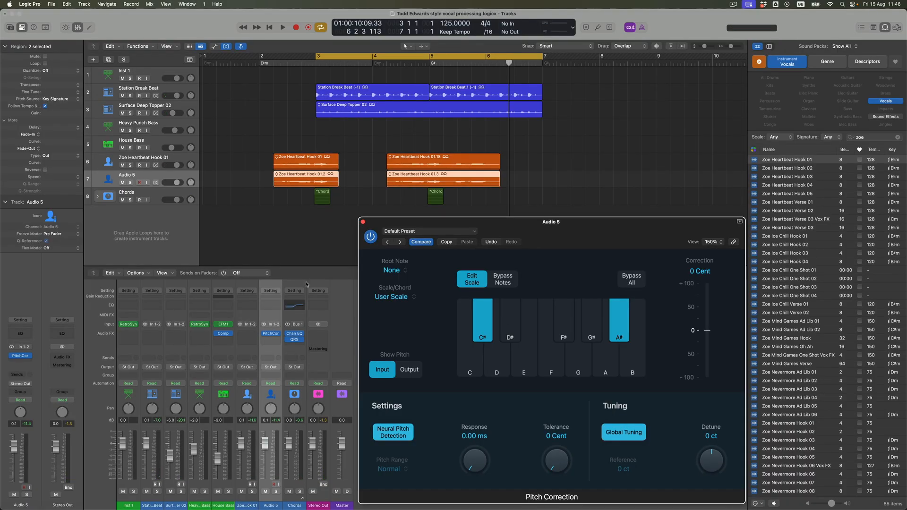
Solo the Zoe Heartbeat Hook 01 and Audio 5 tracks and move the cycle range to bars 2 to 6.
{"action": "left_click", "coordinate": [130, 165]}
{"action": "left_click", "coordinate": [131, 183]}
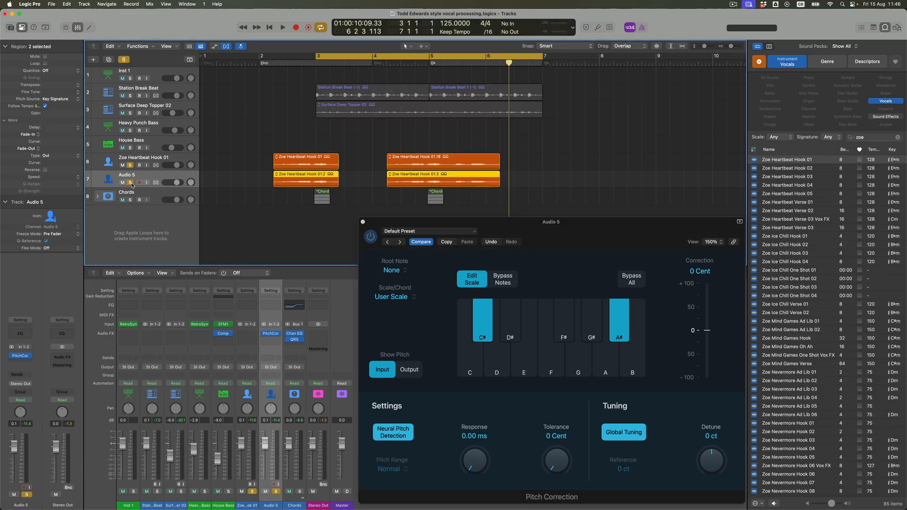
{"action": "left_click_drag", "start_coordinate": [263, 60], "coordinate": [480, 85]}
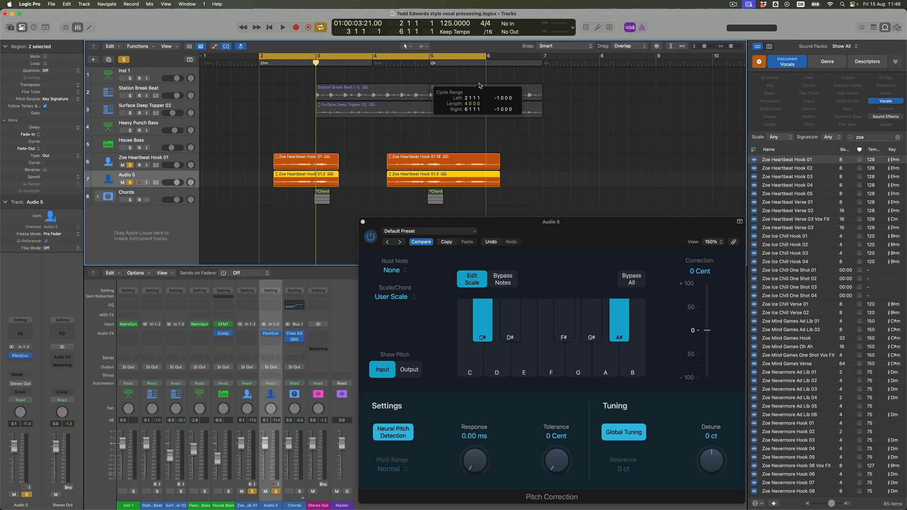
Play the two soloed vocal tracks together and disable C# in Audio 5's Pitch Correction scale.
{"action": "key", "text": "space"}
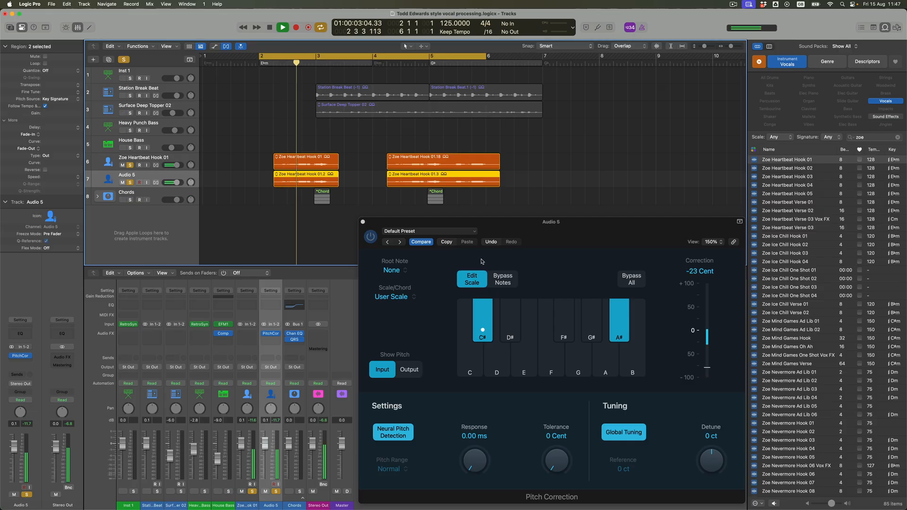
{"action": "left_click", "coordinate": [482, 321]}
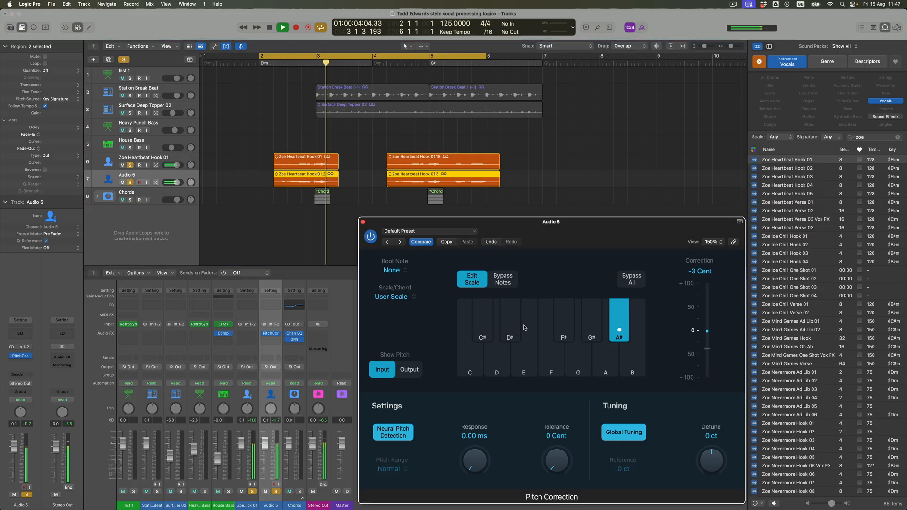
Enable F alongside A# in Audio 5's Pitch Correction scale and play the two soloed vocal tracks from about bar 2.
{"action": "left_click", "coordinate": [549, 352]}
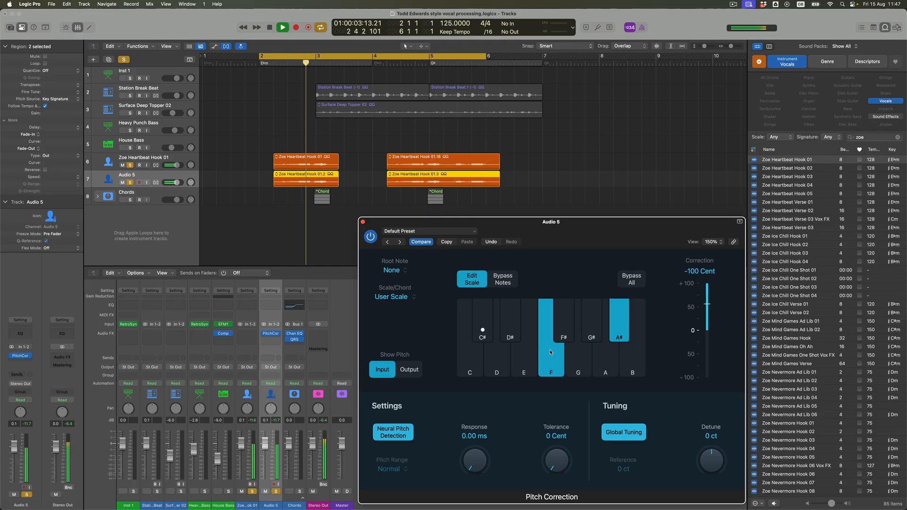
{"action": "key", "text": "space"}
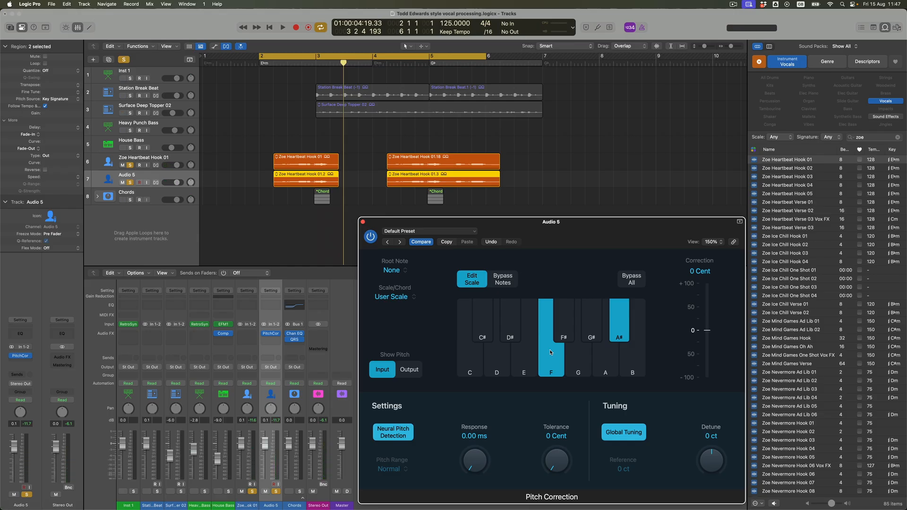
{"action": "key", "text": "space"}
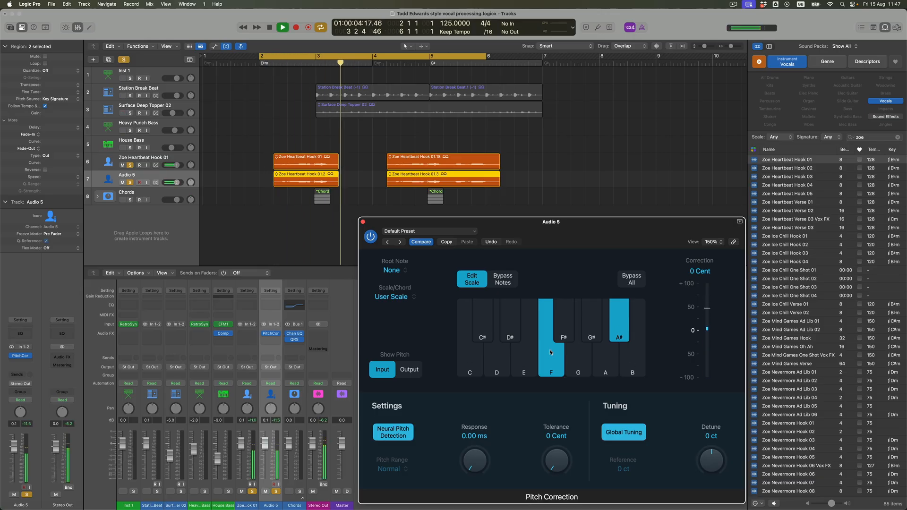
{"action": "key", "text": "space"}
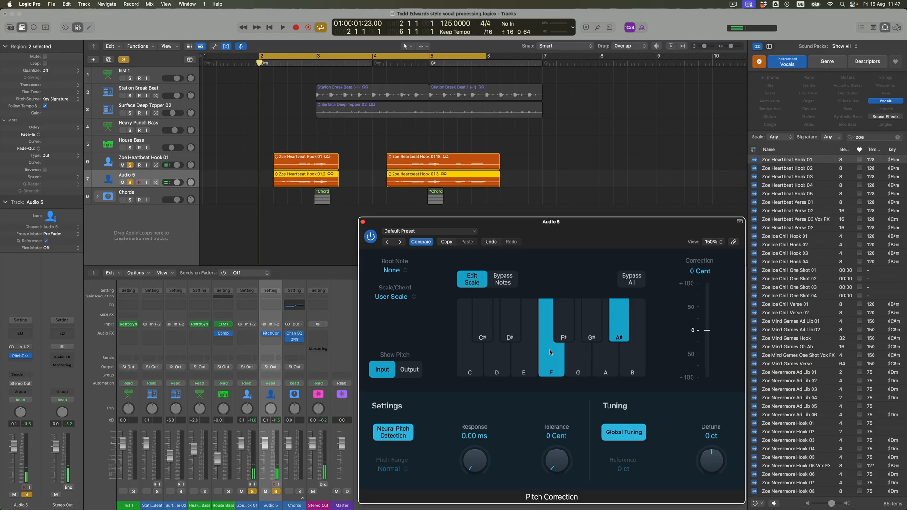
{"action": "key", "text": "space"}
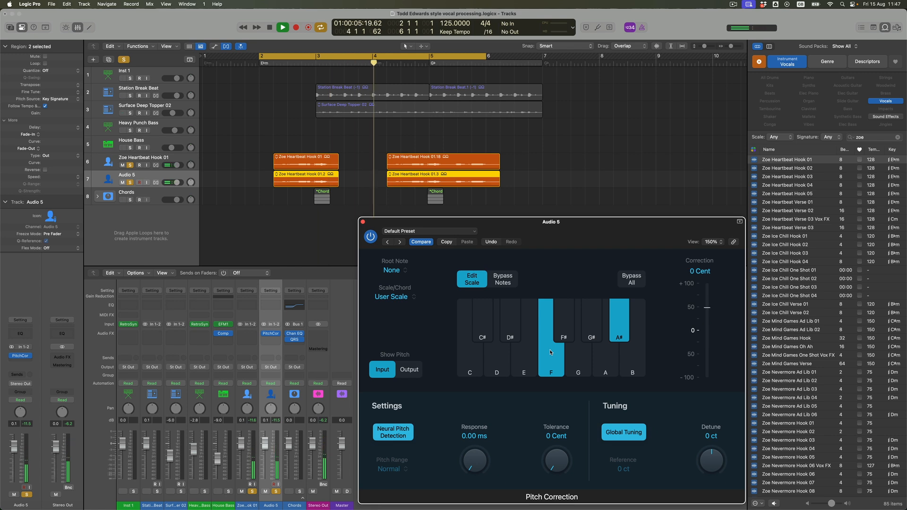
{"action": "key", "text": "space"}
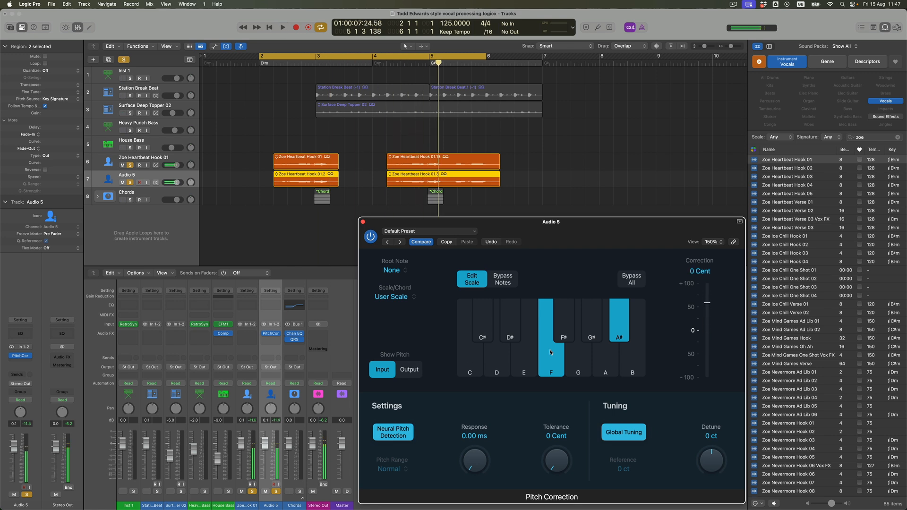
Trim the starts of both Audio 5 regions so they begin at about bar 2.8 and bar 4.8.
{"action": "left_click", "coordinate": [147, 176]}
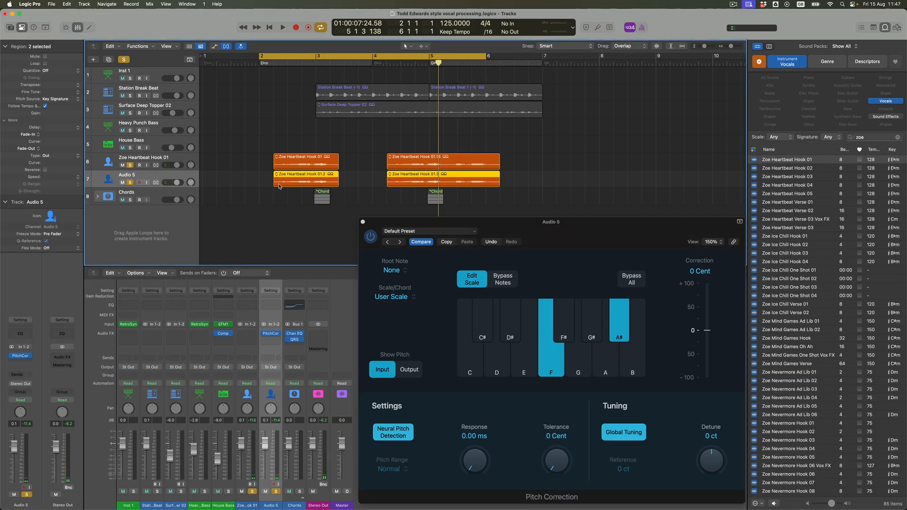
{"action": "left_click_drag", "start_coordinate": [388, 186], "coordinate": [420, 186]}
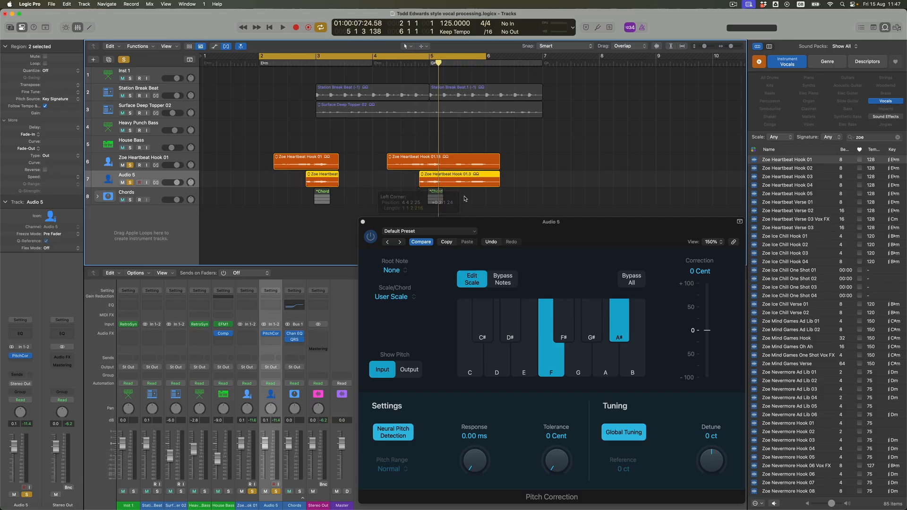
{"action": "left_click", "coordinate": [495, 198]}
{"action": "mouse_move", "coordinate": [499, 181]}
{"action": "left_mouse_down"}
{"action": "mouse_move", "coordinate": [457, 188]}
{"action": "mouse_move", "coordinate": [499, 189]}
{"action": "left_mouse_up"}
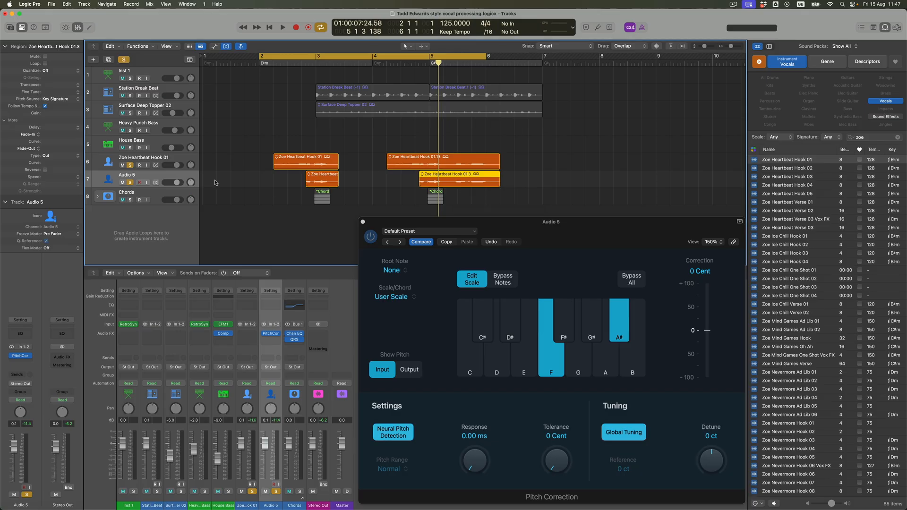
Create a new track with Audio 5's settings and copy the final part of its second region there, starting at about bar 5.4.
{"action": "left_click", "coordinate": [108, 60]}
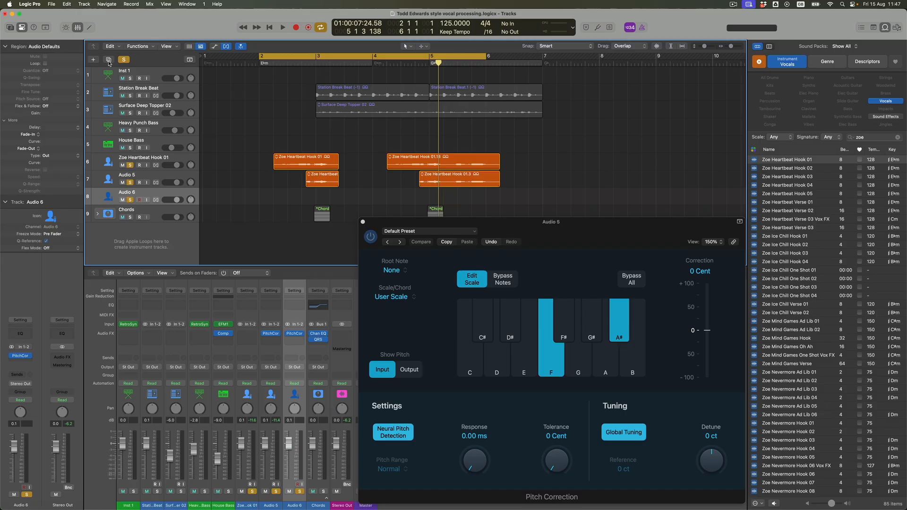
{"action": "left_click_drag", "start_coordinate": [463, 184], "coordinate": [451, 202]}
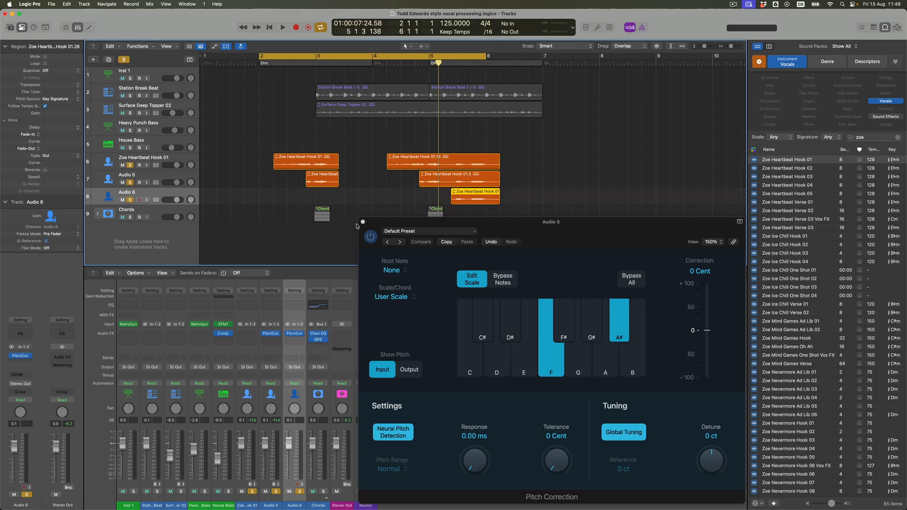
{"action": "left_click", "coordinate": [362, 222]}
Disable F and A# and enable only D# in Audio 6's Pitch Correction scale.
{"action": "left_click", "coordinate": [154, 175]}
{"action": "left_click", "coordinate": [159, 194]}
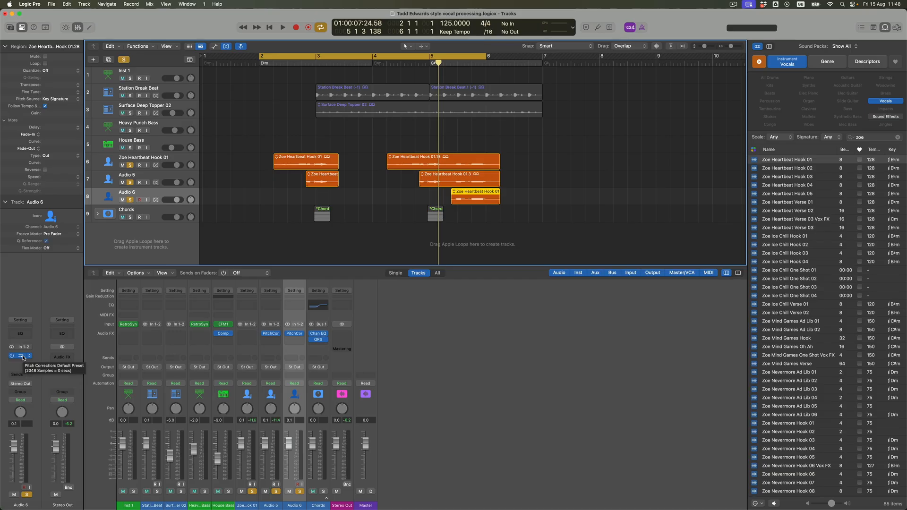
{"action": "left_click", "coordinate": [22, 356]}
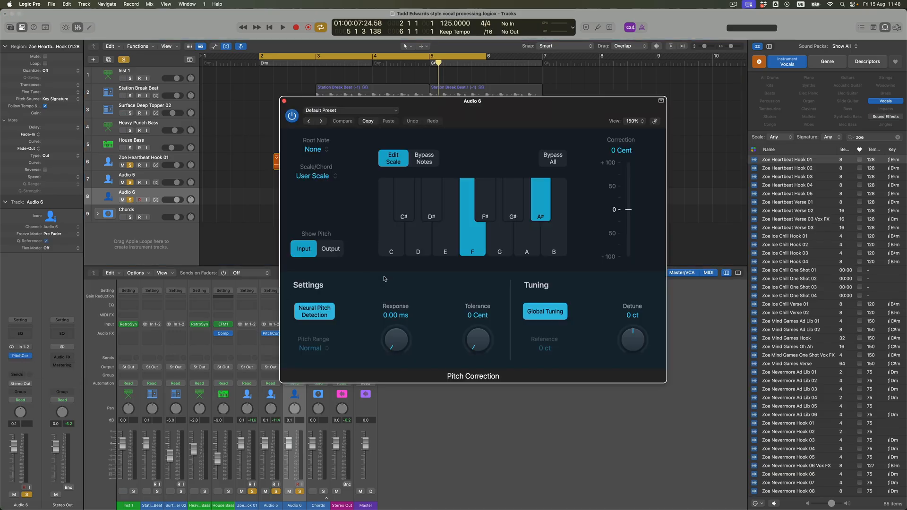
{"action": "left_click", "coordinate": [468, 244]}
{"action": "left_click", "coordinate": [536, 213]}
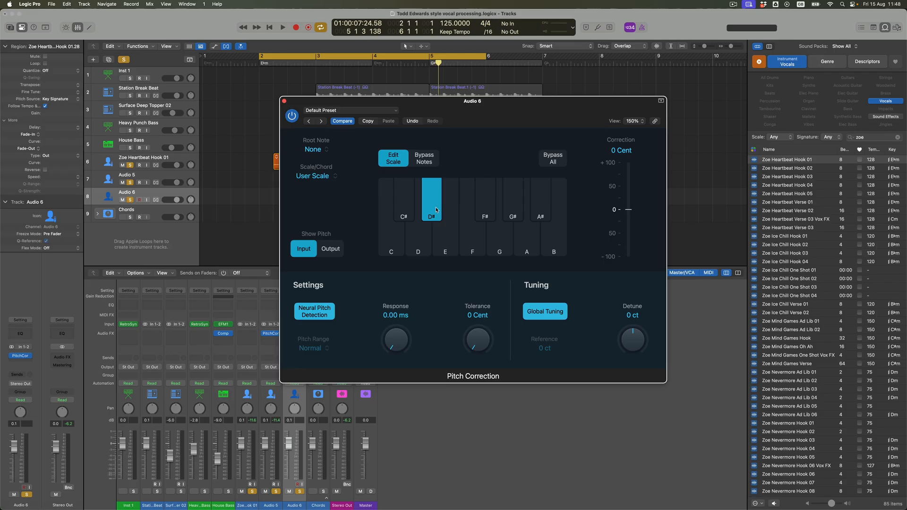
{"action": "left_click", "coordinate": [284, 101]}
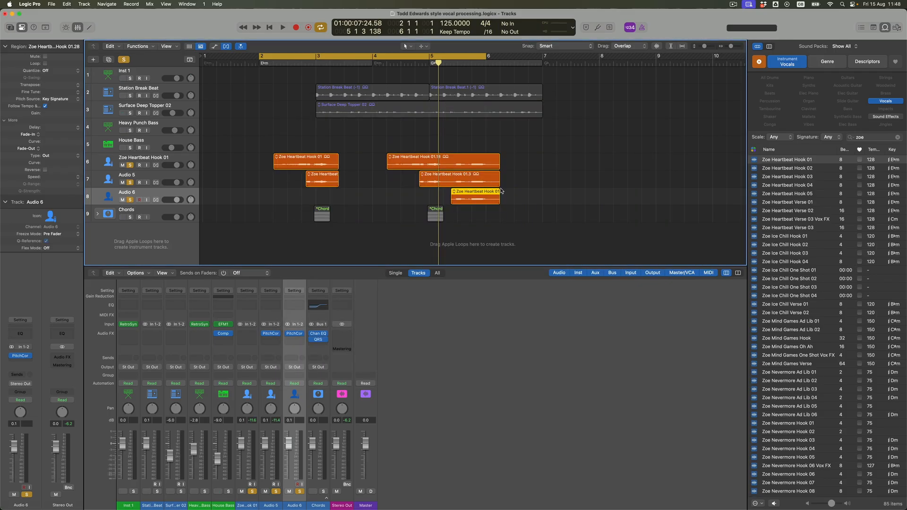
Shorten Audio 5's second region to end where the Audio 6 region starts, and play the soloed vocals.
{"action": "left_click_drag", "start_coordinate": [498, 184], "coordinate": [451, 183]}
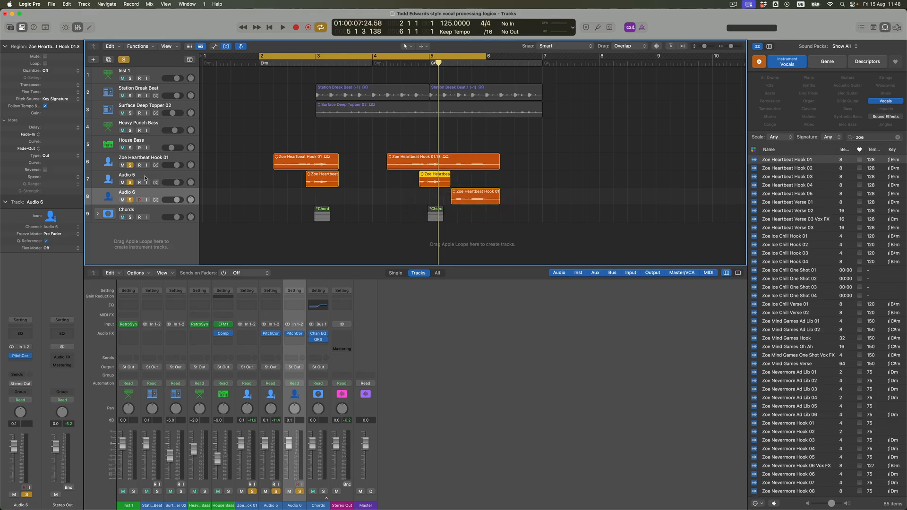
{"action": "key", "text": "space"}
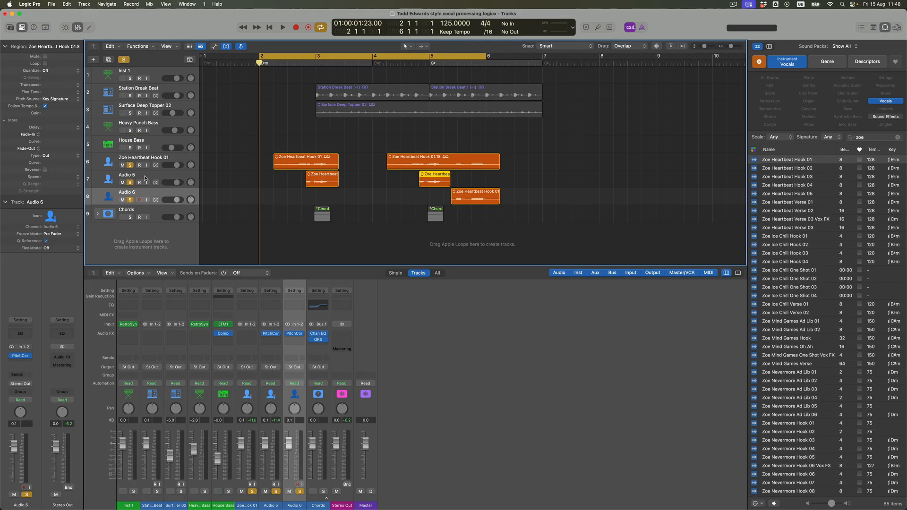
{"action": "key", "text": "space"}
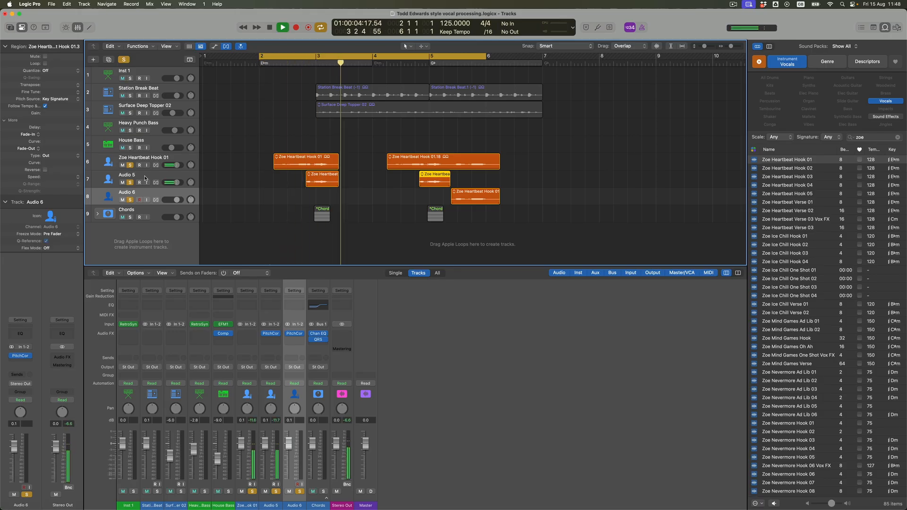
{"action": "key", "text": "space"}
Extend the starts of both Audio 5 regions to about bar 2.7 and bar 4.7, and play the soloed harmonies.
{"action": "left_click_drag", "start_coordinate": [395, 186], "coordinate": [426, 187]}
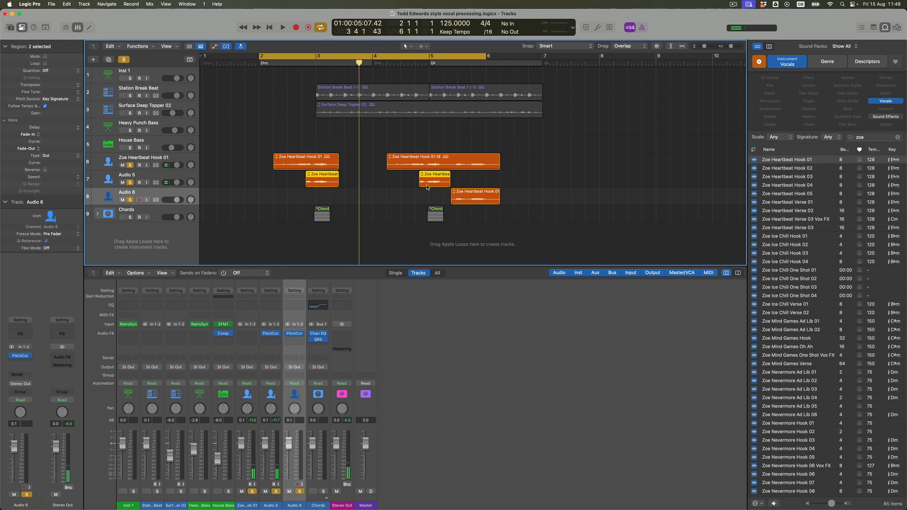
{"action": "left_click_drag", "start_coordinate": [306, 185], "coordinate": [297, 187]}
{"action": "key", "text": "space"}
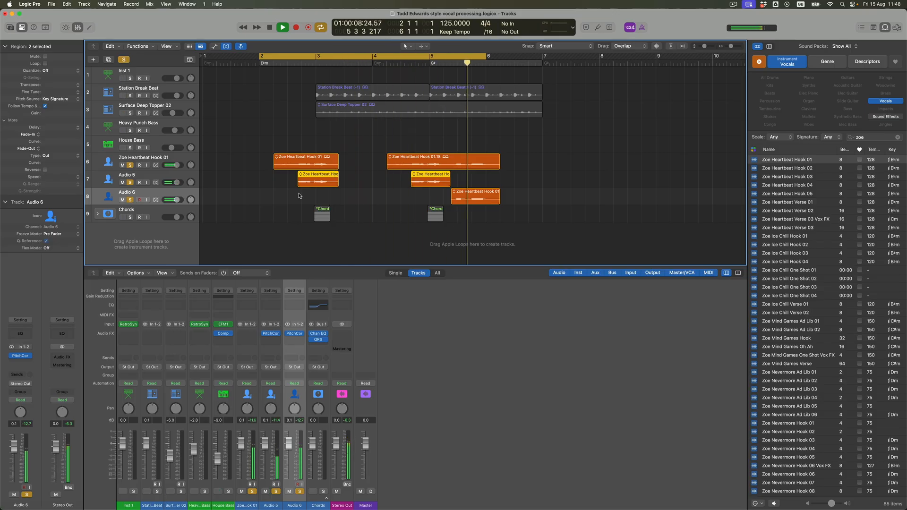
Turn off solo on the three vocal tracks and play the harmonies with the full arrangement.
{"action": "key", "text": "space"}
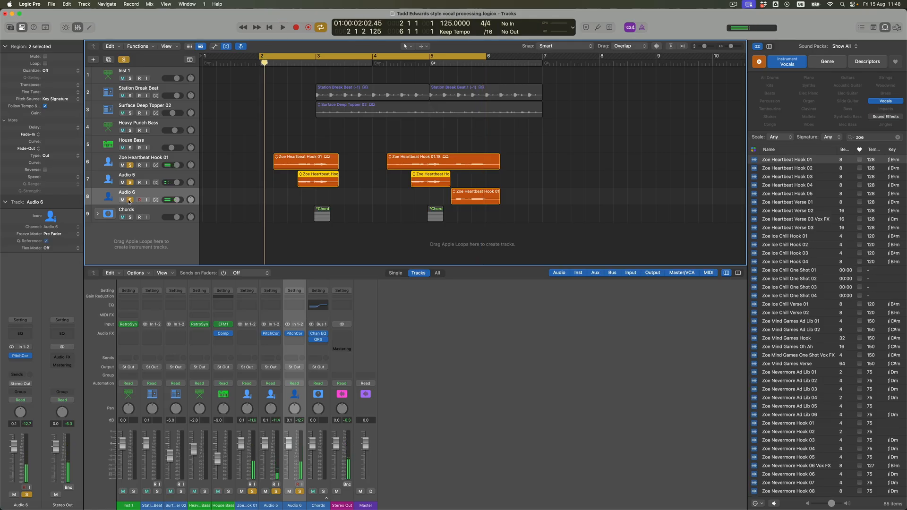
{"action": "left_click", "coordinate": [129, 199], "text": "alt"}
{"action": "key", "text": "space"}
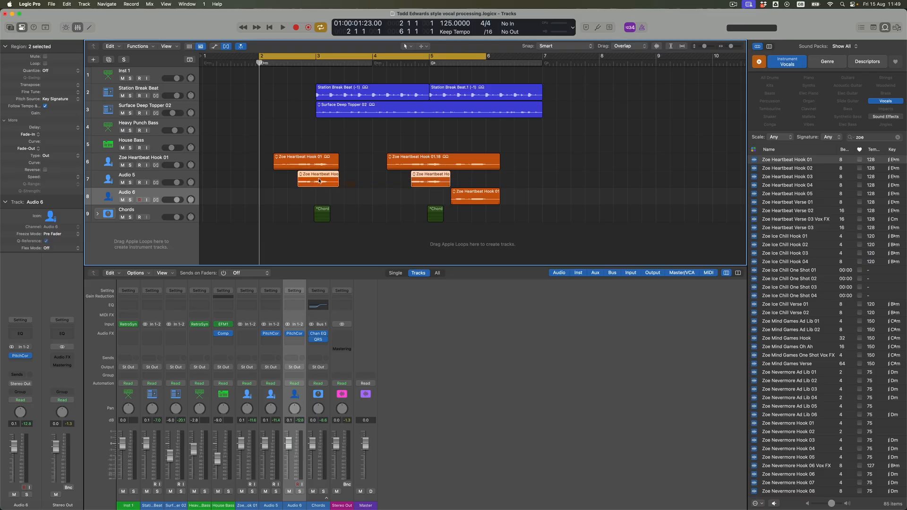
Add a 324 fade-in and a 408 fade-out to both Audio 5 regions, and set the cycle range to bars 4 to 7.
{"action": "key", "text": "t"}
{"action": "left_click", "coordinate": [345, 247]}
{"action": "left_click_drag", "start_coordinate": [393, 57], "coordinate": [543, 59]}
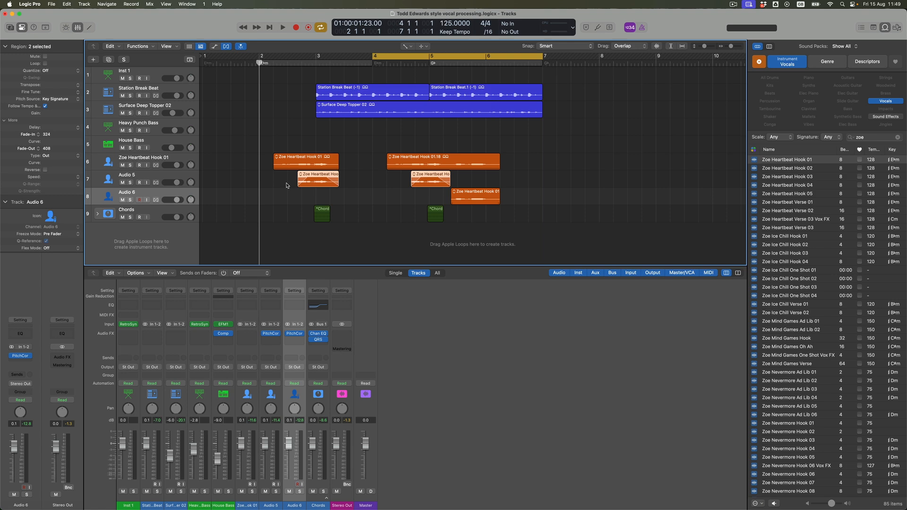
Open Audio 6's Pitch Correction, uncover the tracks, and play the cycled section.
{"action": "left_click", "coordinate": [21, 356]}
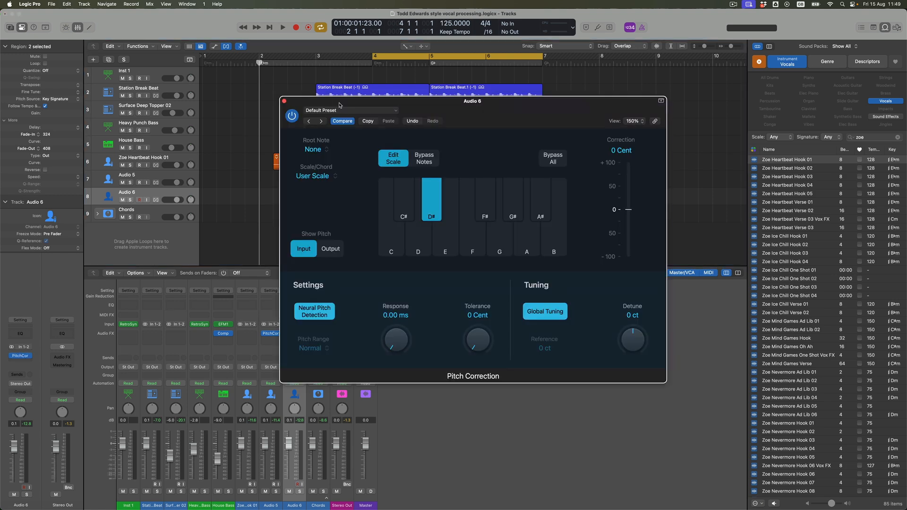
{"action": "left_click_drag", "start_coordinate": [339, 105], "coordinate": [396, 165]}
{"action": "key", "text": "space"}
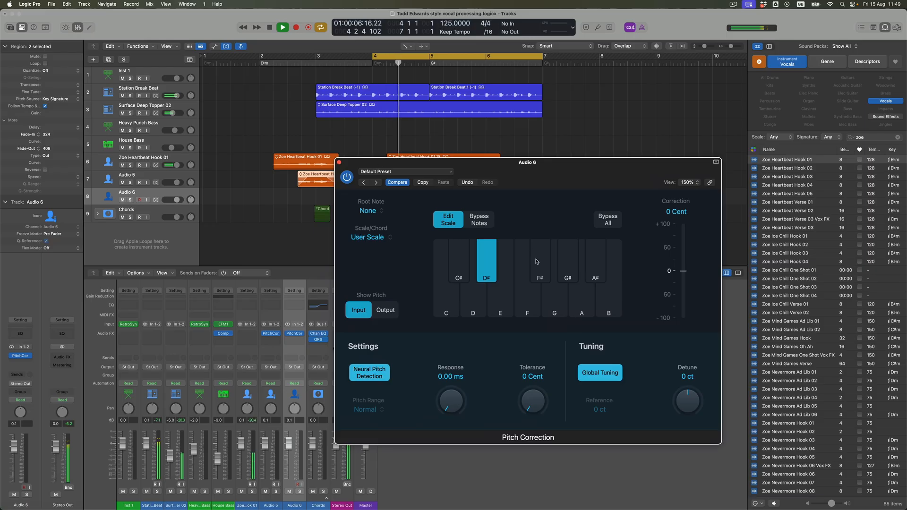
Try C# in place of D# in Audio 6's Pitch Correction scale during playback, and return to D#.
{"action": "left_click", "coordinate": [489, 272]}
{"action": "left_click", "coordinate": [463, 271]}
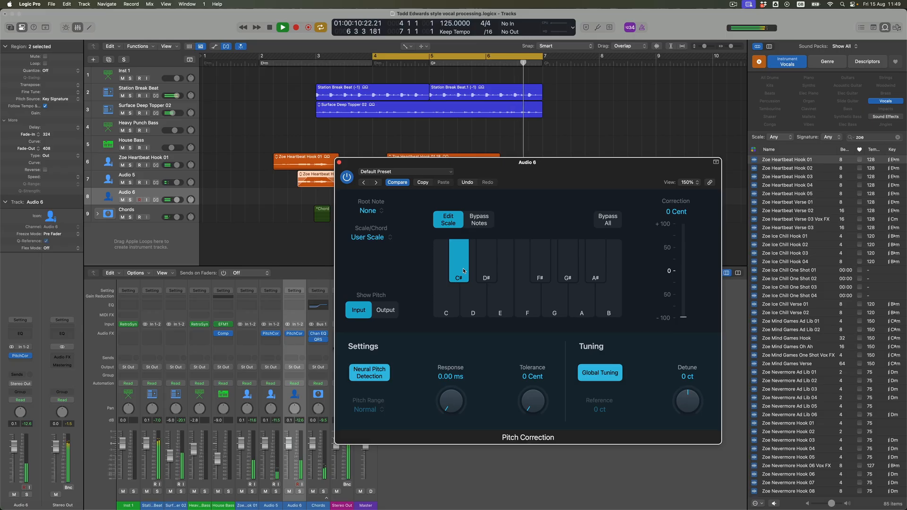
{"action": "left_click", "coordinate": [463, 270]}
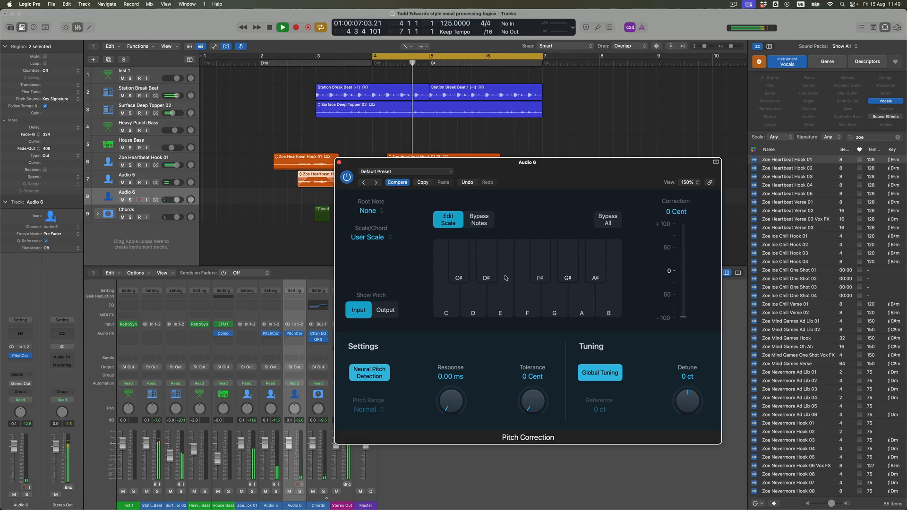
{"action": "left_click", "coordinate": [488, 273]}
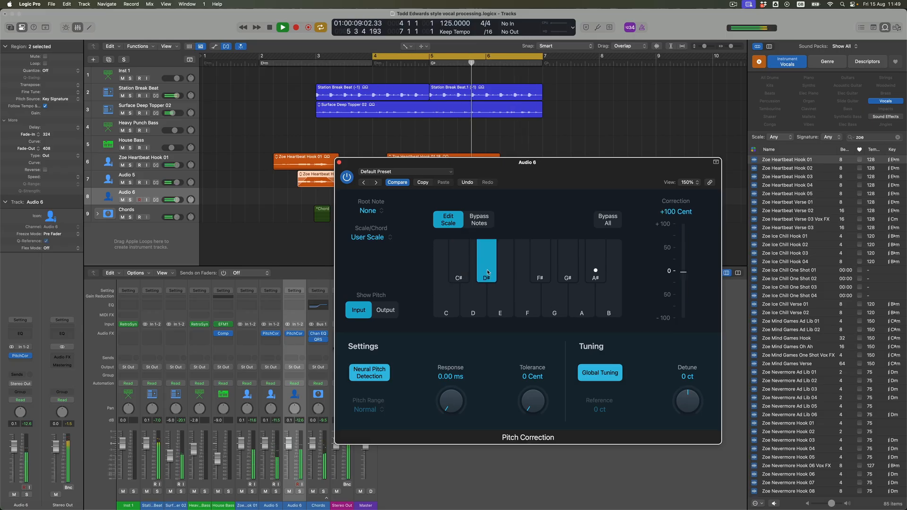
Audition F, G# and C# as Audio 6's pitch correction notes during playback, and restore D# alone.
{"action": "left_click", "coordinate": [526, 297]}
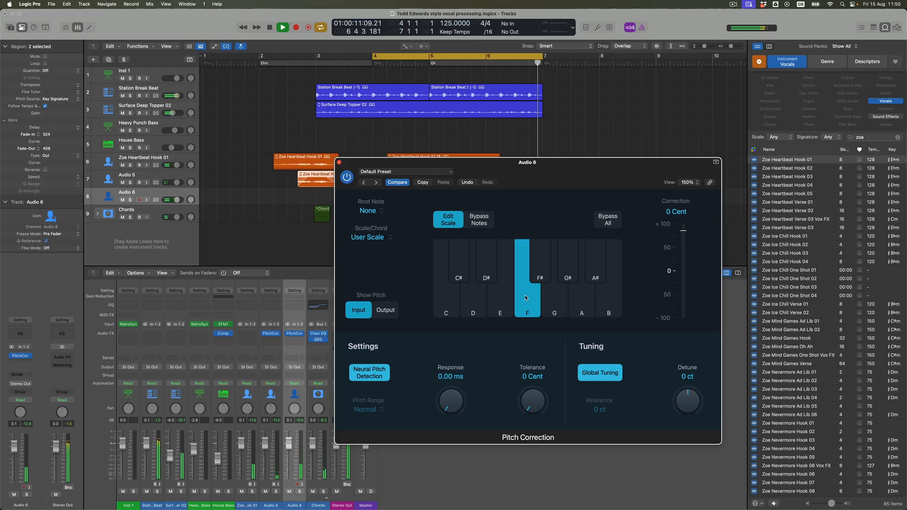
{"action": "left_click", "coordinate": [568, 273]}
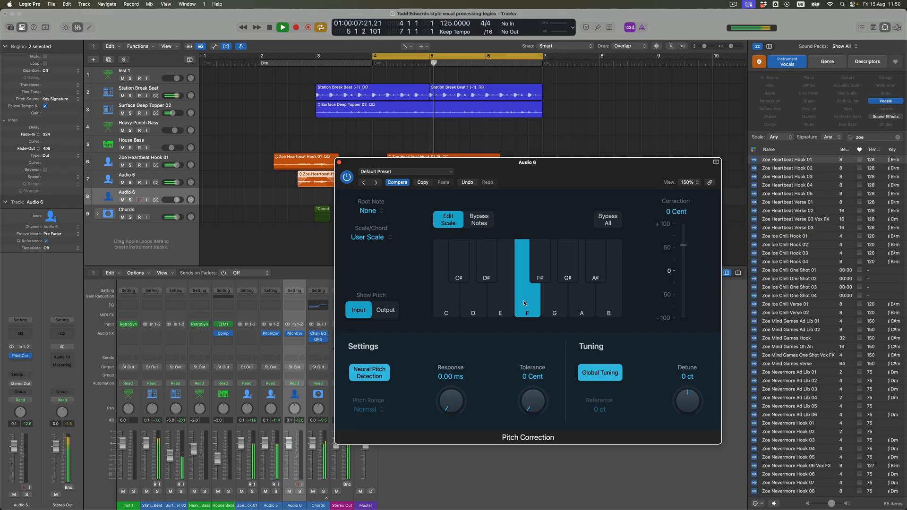
{"action": "left_click", "coordinate": [491, 273]}
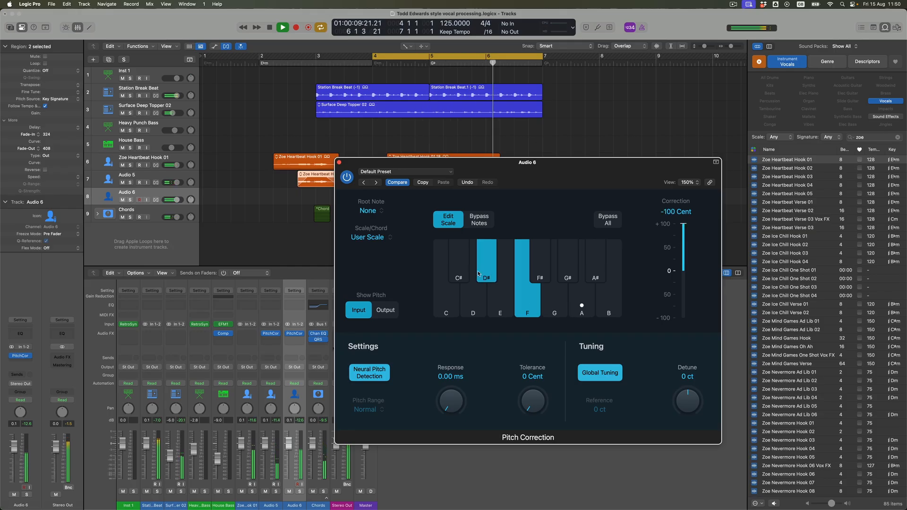
{"action": "left_click", "coordinate": [526, 299]}
{"action": "left_click", "coordinate": [491, 273]}
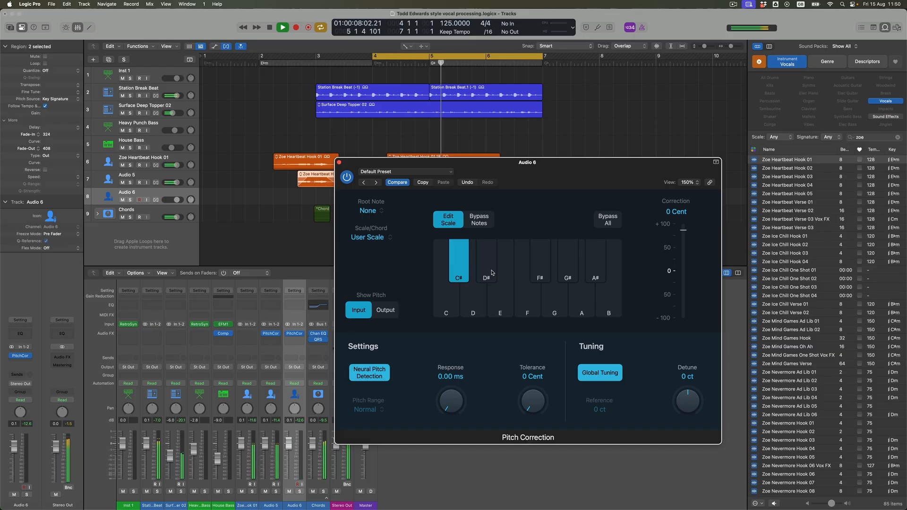
{"action": "left_click", "coordinate": [457, 275]}
{"action": "left_click", "coordinate": [486, 270]}
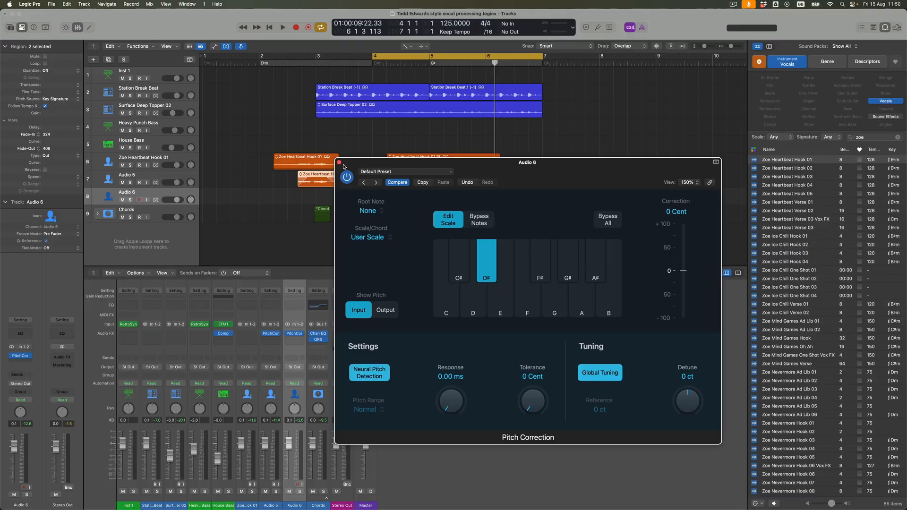
Close Audio 6's Pitch Correction and lower the track's volume to -7.0 dB.
{"action": "left_click", "coordinate": [342, 166]}
{"action": "left_click", "coordinate": [150, 194]}
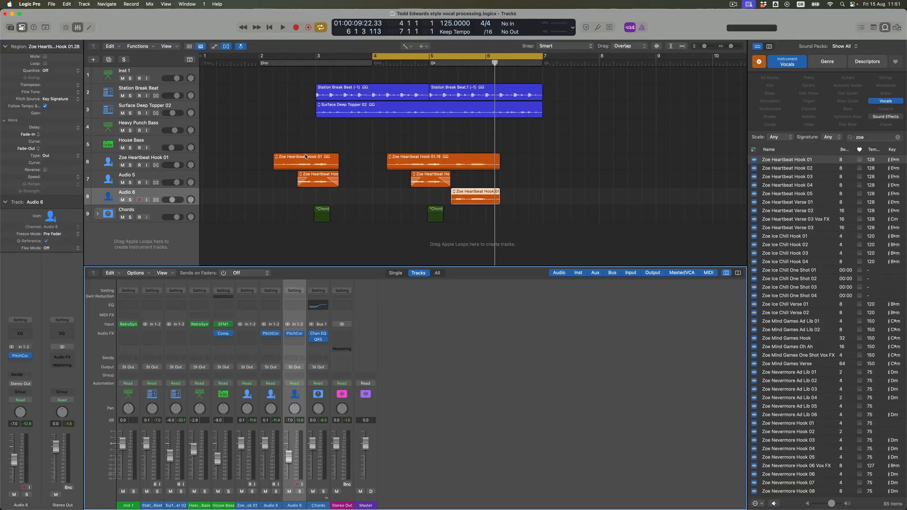
Create a new Quick Sampler (Original) track from the first Zoe Heartbeat Hook 01 region.
{"action": "key", "text": "t"}
{"action": "key", "text": "t"}
{"action": "left_click_drag", "start_coordinate": [304, 157], "coordinate": [184, 233]}
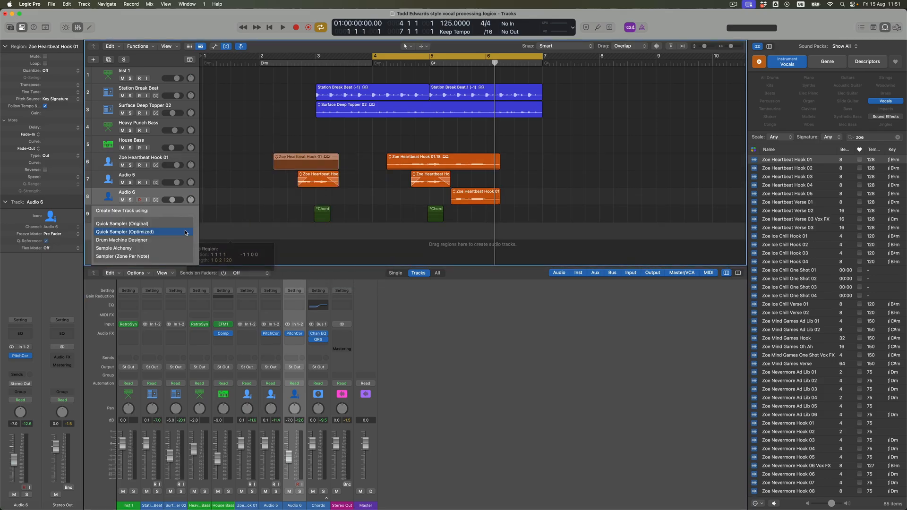
{"action": "left_click", "coordinate": [153, 224]}
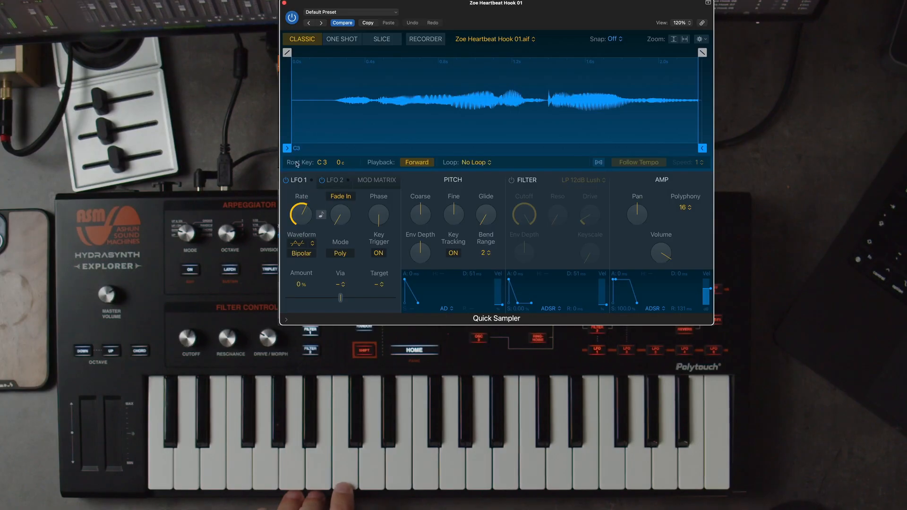
Set the Quick Sampler's sample start to 1.398 s and extend the cycle range to run from bar 3 to bar 7.
{"action": "left_click_drag", "start_coordinate": [287, 148], "coordinate": [544, 148]}
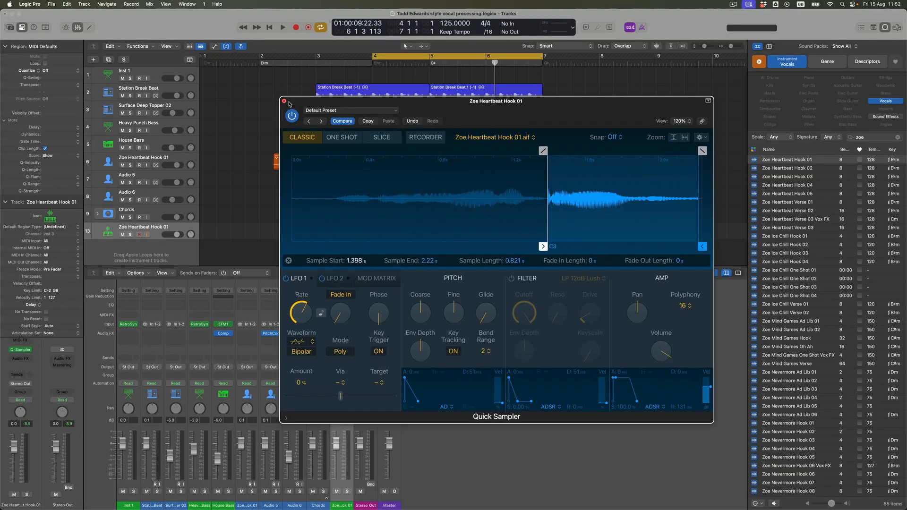
{"action": "left_click", "coordinate": [285, 101]}
{"action": "left_click_drag", "start_coordinate": [320, 56], "coordinate": [535, 85]}
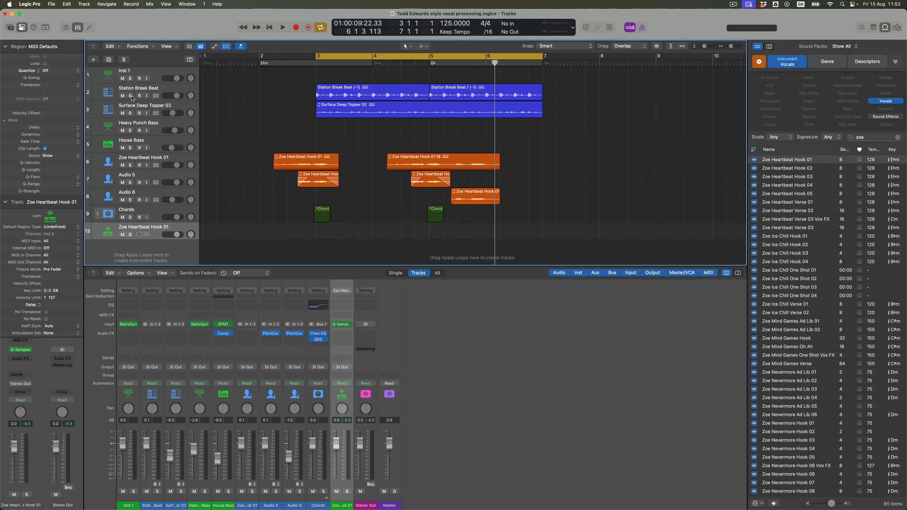
Record a two-bar Quick Sampler part from bar 3 against the soloed Station Break Beat and quantize it to 1/16 Swing B.
{"action": "left_click", "coordinate": [131, 96]}
{"action": "key", "text": "space"}
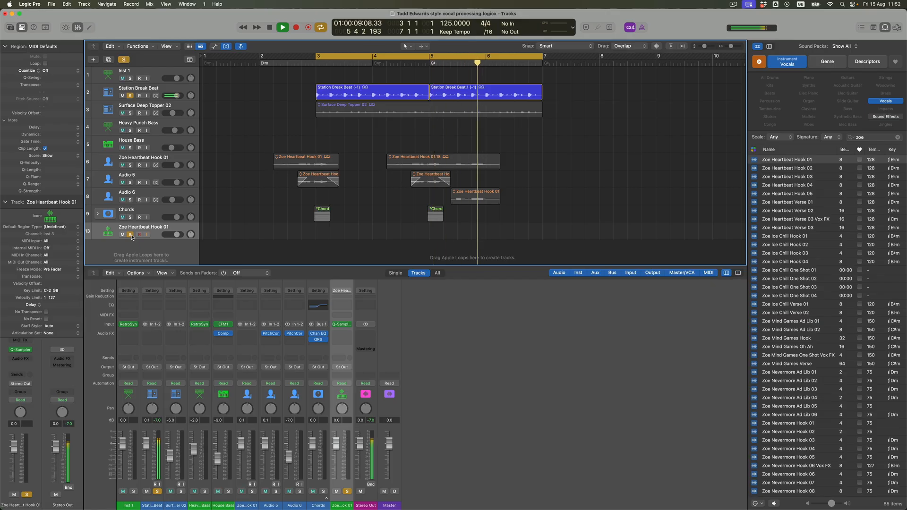
{"action": "key", "text": "space"}
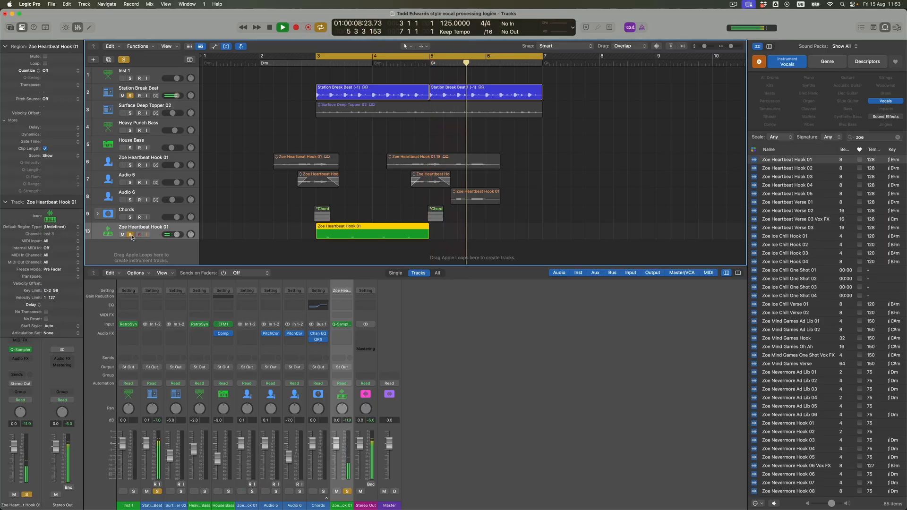
{"action": "left_click", "coordinate": [71, 71]}
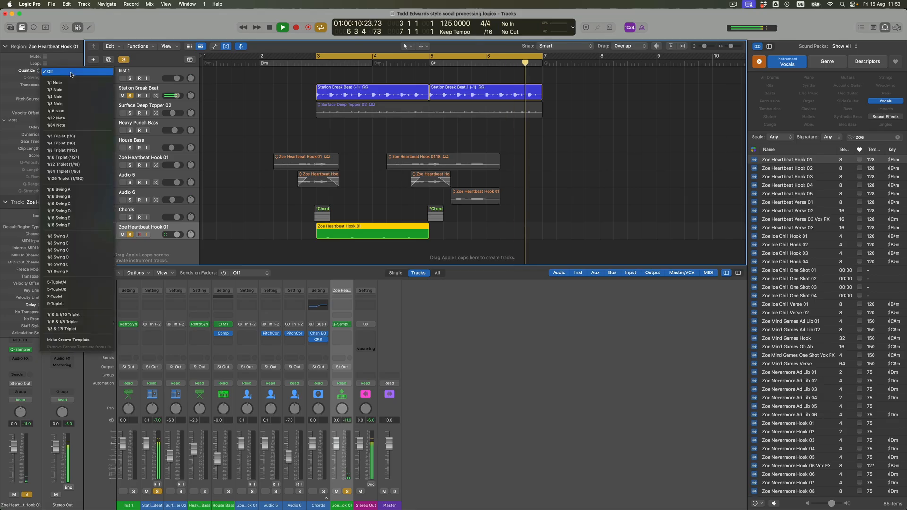
{"action": "left_click", "coordinate": [78, 198]}
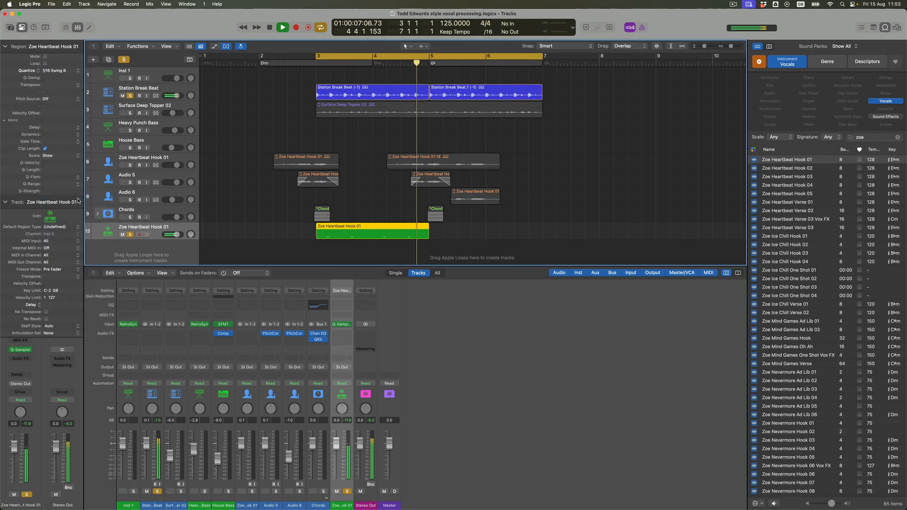
Audition a longer amp envelope release in the Quick Sampler during playback, return it to 131 ms and close the plug-in.
{"action": "left_click", "coordinate": [20, 350]}
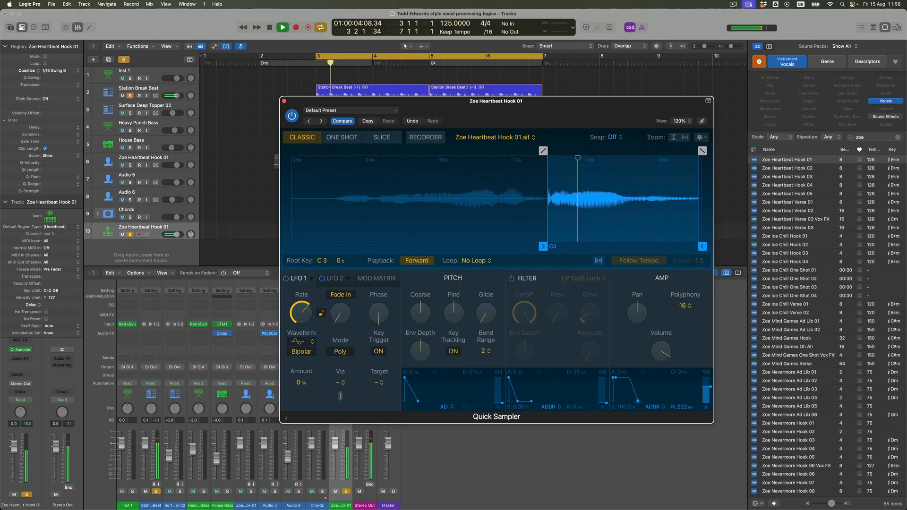
{"action": "left_click_drag", "start_coordinate": [682, 409], "coordinate": [639, 401]}
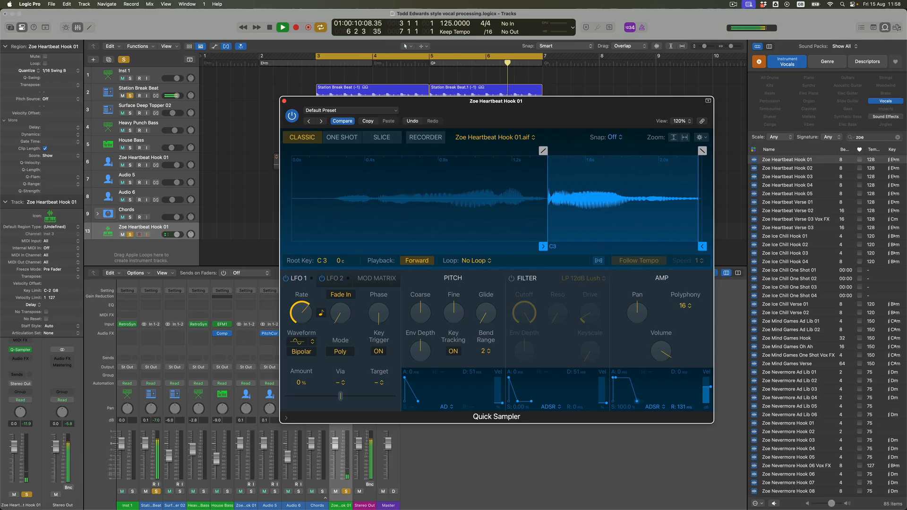
{"action": "key", "text": "space"}
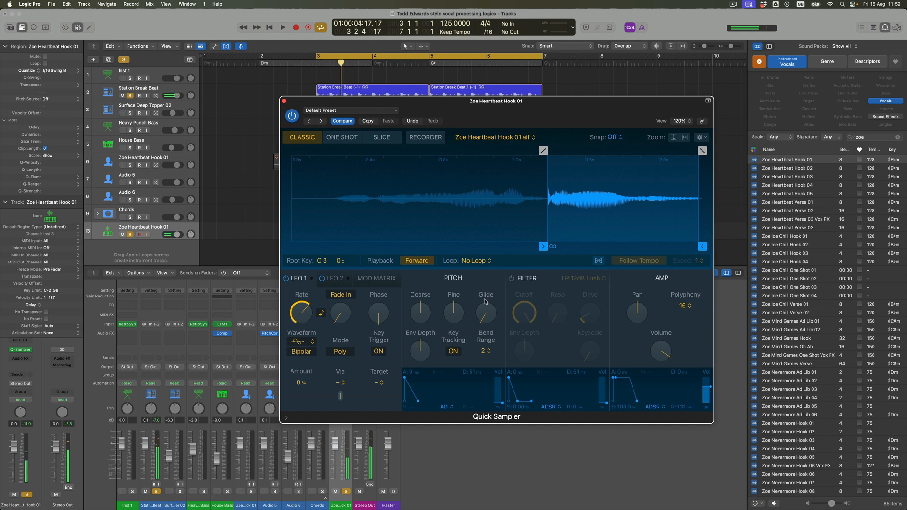
{"action": "left_click", "coordinate": [284, 101]}
Copy the Quick Sampler MIDI region to bar 5 and set the track's automation mode to Latch with the instrument open.
{"action": "left_click_drag", "start_coordinate": [384, 230], "coordinate": [487, 232]}
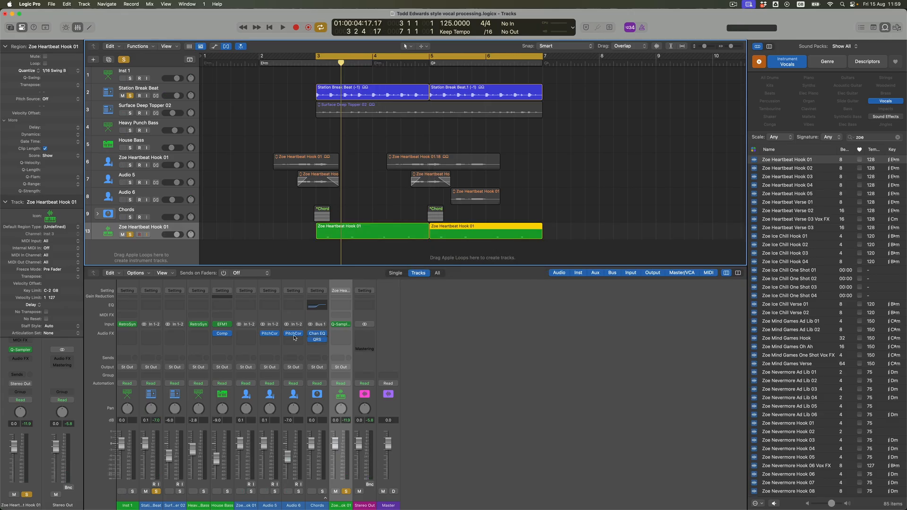
{"action": "left_click", "coordinate": [341, 325]}
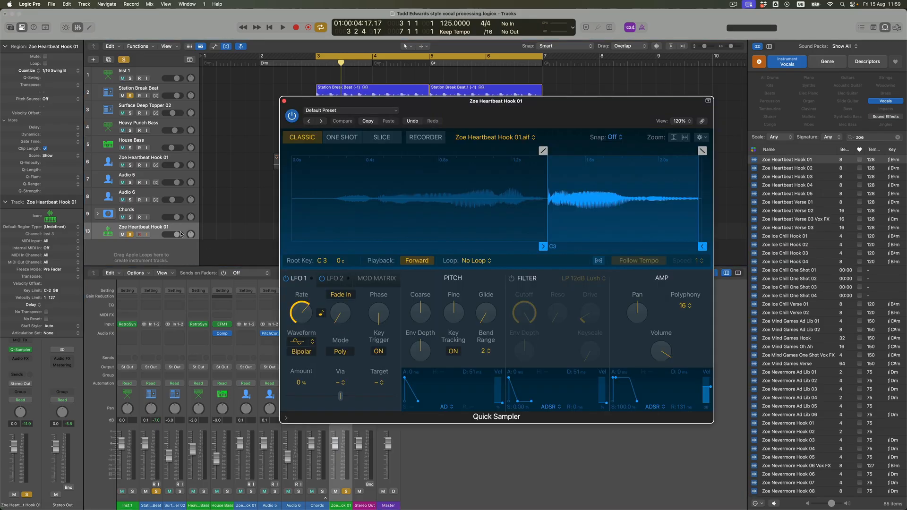
{"action": "left_click", "coordinate": [29, 401]}
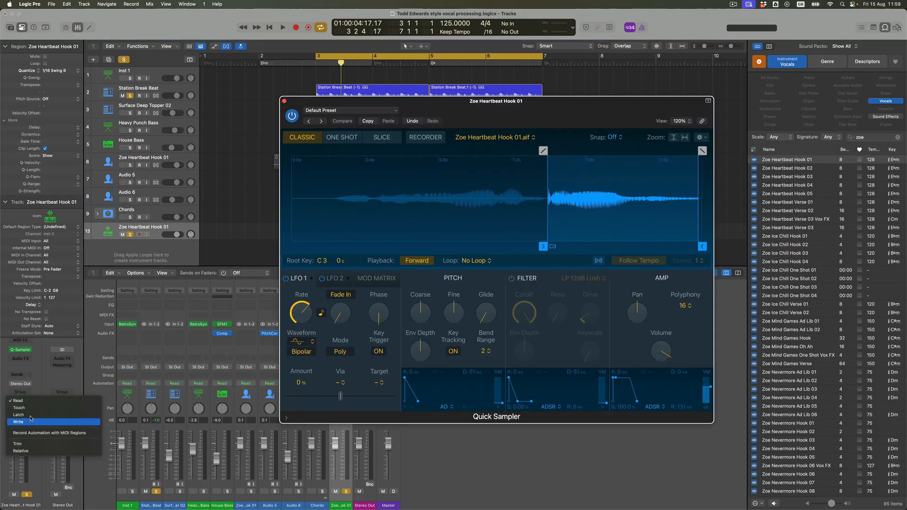
{"action": "left_click", "coordinate": [29, 422]}
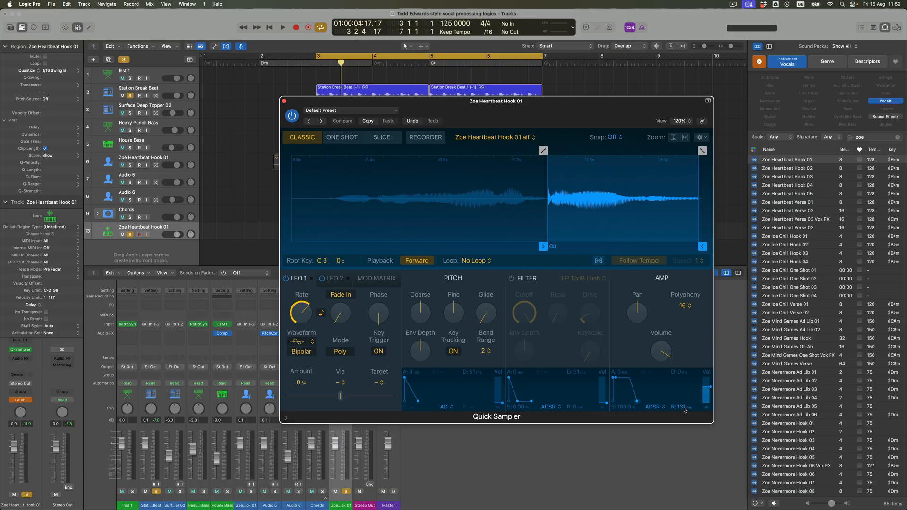
Record automation of the Quick Sampler's amp envelope release across the cycle, and return the track's automation mode to Read.
{"action": "key", "text": "space"}
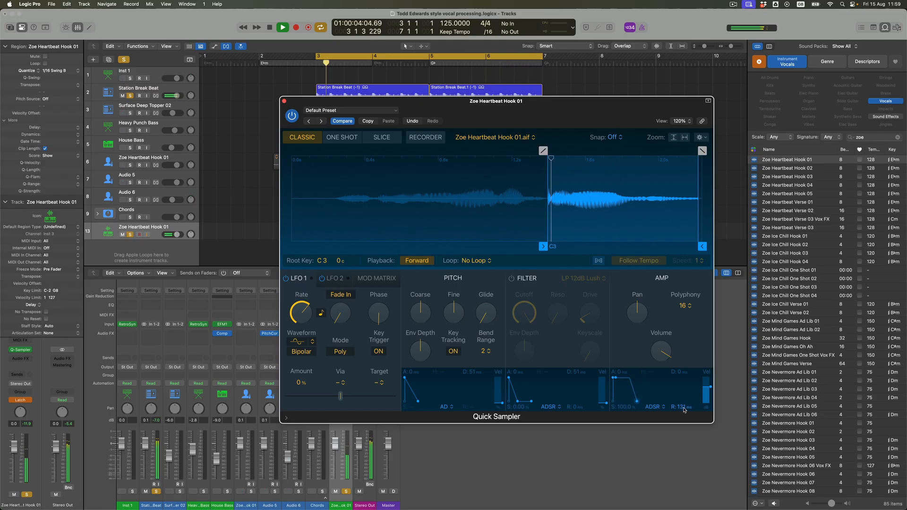
{"action": "key", "text": "space"}
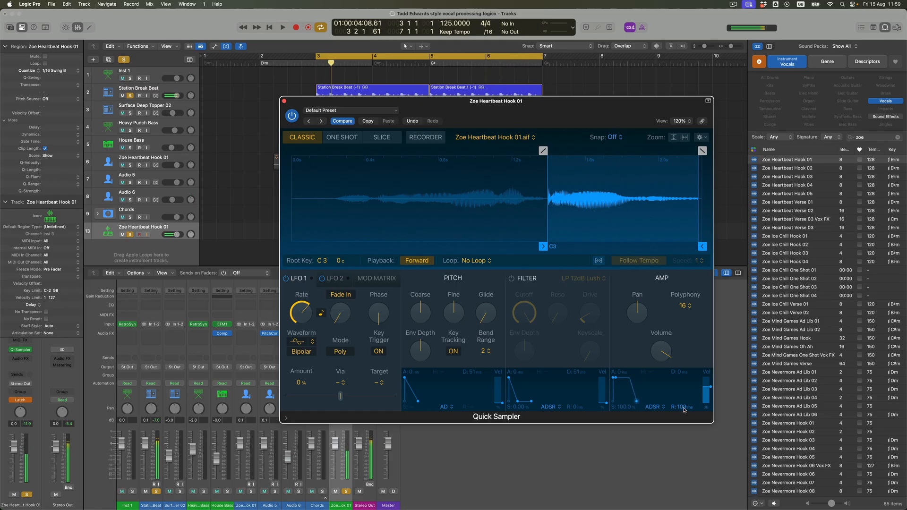
{"action": "left_click", "coordinate": [285, 102]}
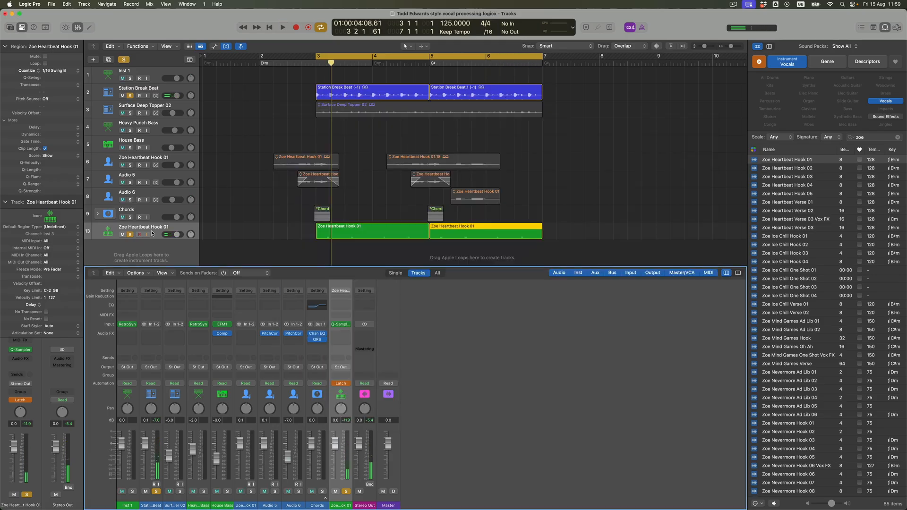
{"action": "left_click", "coordinate": [29, 402]}
{"action": "left_click", "coordinate": [29, 400]}
{"action": "left_click", "coordinate": [29, 402]}
{"action": "left_click", "coordinate": [29, 387]}
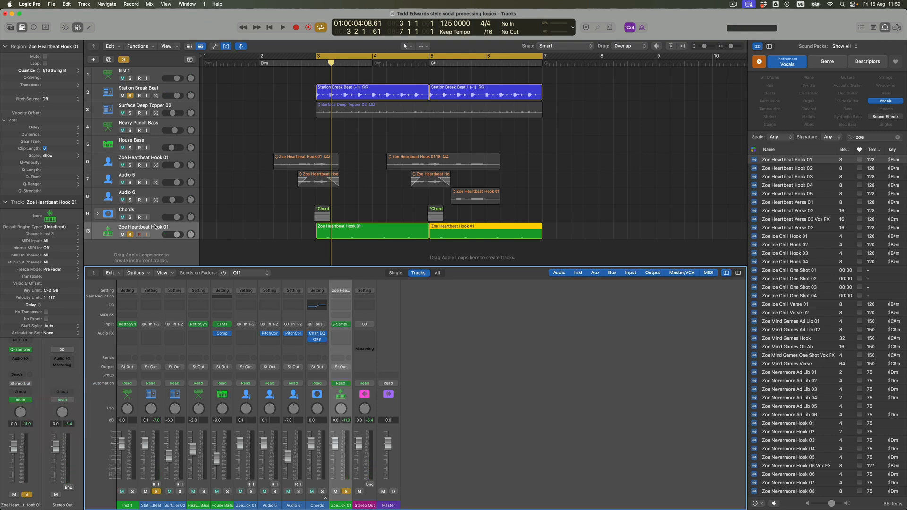
Show track automation and enlarge the track heights to view the Quick Sampler's recorded release curve.
{"action": "left_click", "coordinate": [155, 227]}
{"action": "key", "text": "a"}
{"action": "scroll", "coordinate": [163, 228], "scroll_direction": "down", "scroll_amount": 2}
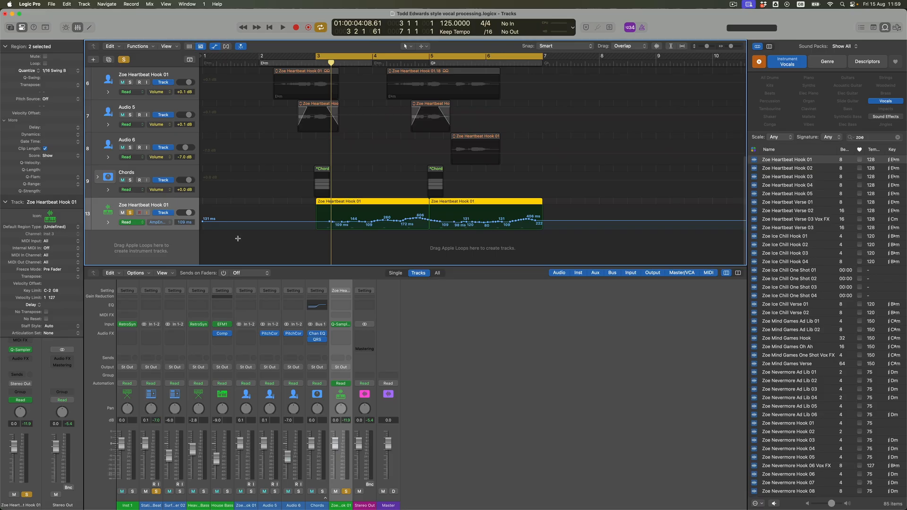
{"action": "key", "text": "super+Down"}
{"action": "key", "text": "super+Down"}
{"action": "key", "text": "super+Down"}
{"action": "key", "text": "super+Down"}
{"action": "key", "text": "super+Down"}
{"action": "key", "text": "super+Down"}
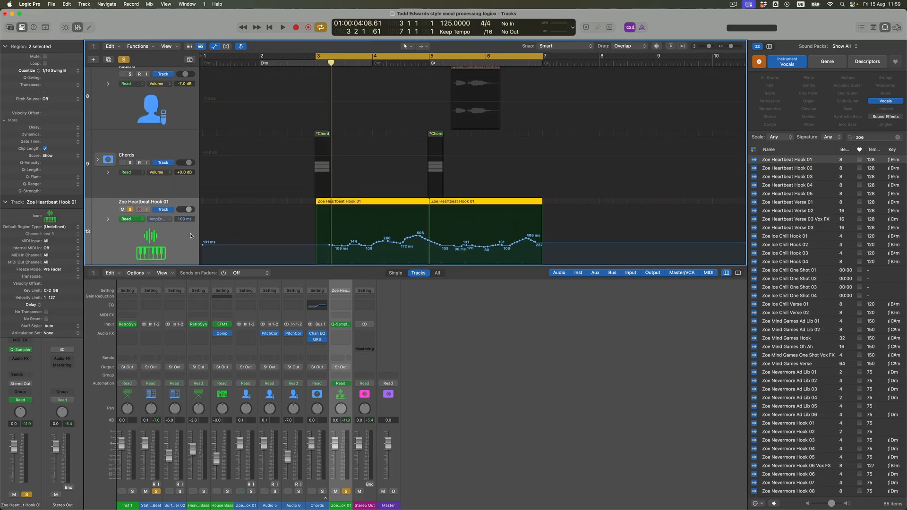
Take the tracks out of solo and play back the full arrangement with the automated sampler part.
{"action": "left_click", "coordinate": [130, 210]}
{"action": "key", "text": "space"}
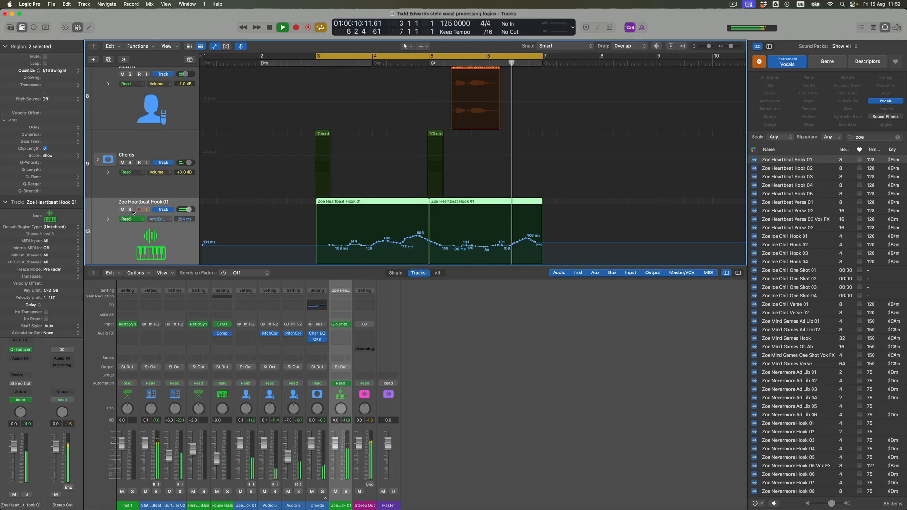
{"action": "key", "text": "space"}
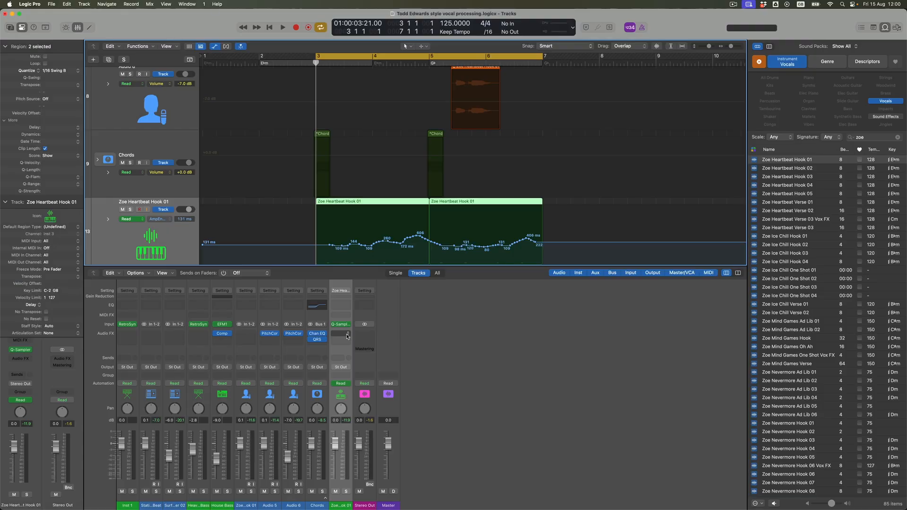
Insert an AutoFilter effect on the Quick Sampler track and move its window clear of the track header.
{"action": "left_click", "coordinate": [347, 335]}
{"action": "type", "text": "autofilter"}
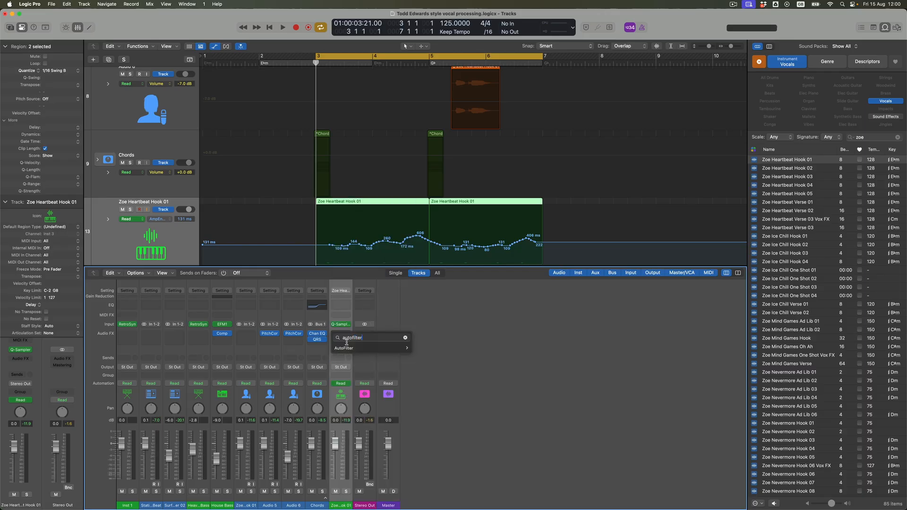
{"action": "left_click", "coordinate": [344, 349]}
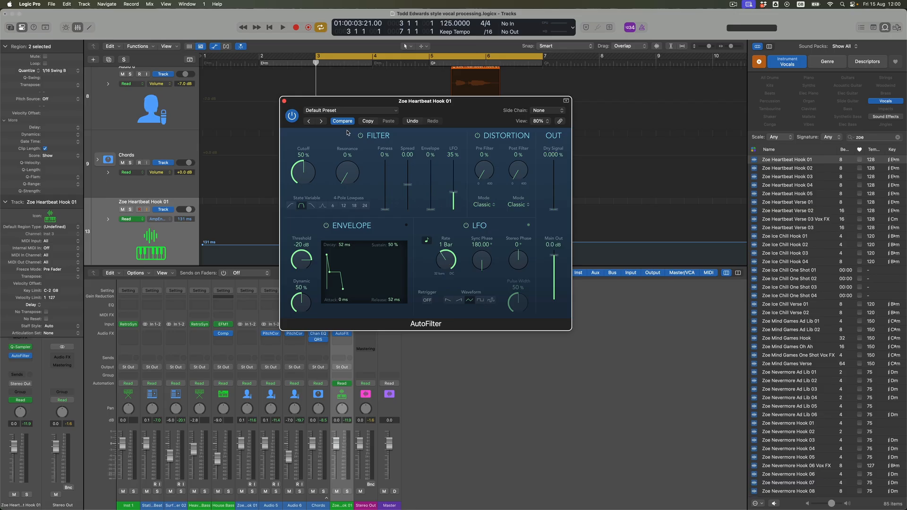
{"action": "left_click_drag", "start_coordinate": [332, 104], "coordinate": [373, 130]}
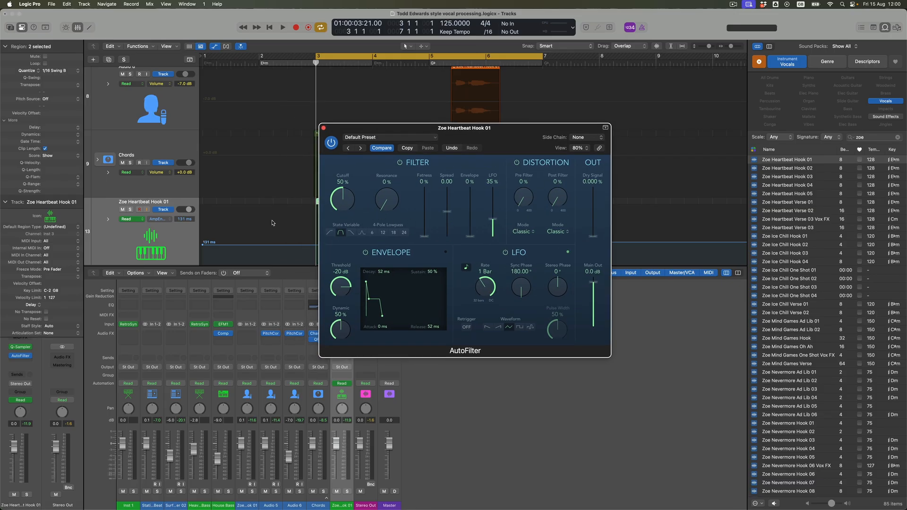
With the sampler track soloed in playback, set AutoFilter to 64% cutoff, 23% resonance, 30% LFO, 2-bar rate and 90° stereo phase.
{"action": "left_click", "coordinate": [183, 232]}
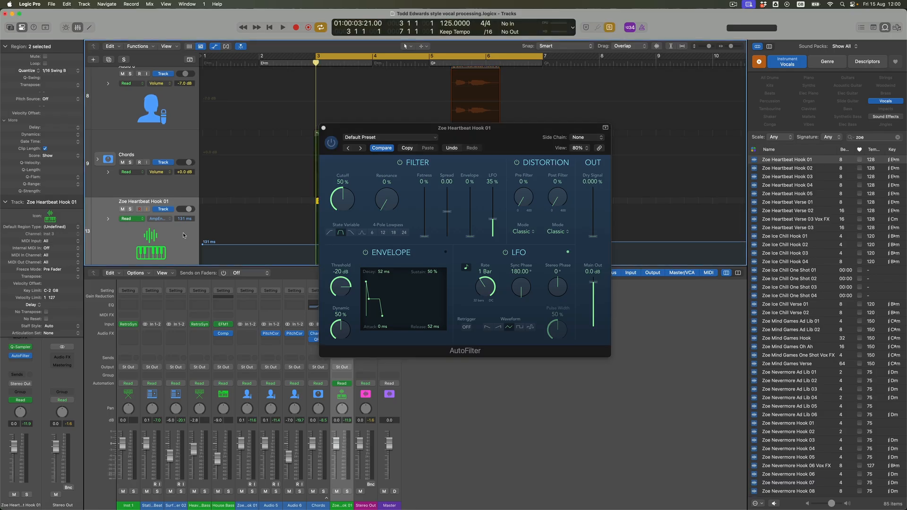
{"action": "key", "text": "space"}
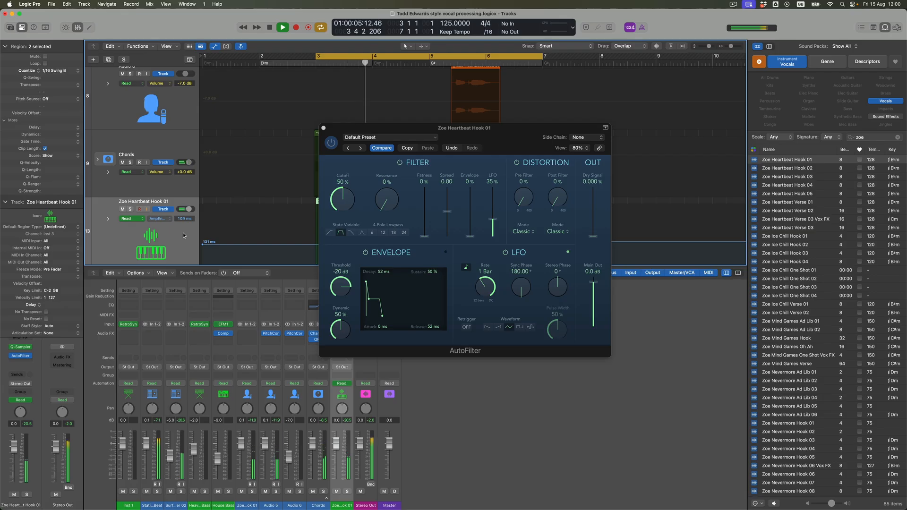
{"action": "left_click", "coordinate": [131, 210]}
{"action": "mouse_move", "coordinate": [345, 201]}
{"action": "left_mouse_down"}
{"action": "mouse_move", "coordinate": [382, 185]}
{"action": "mouse_move", "coordinate": [352, 190]}
{"action": "left_mouse_up"}
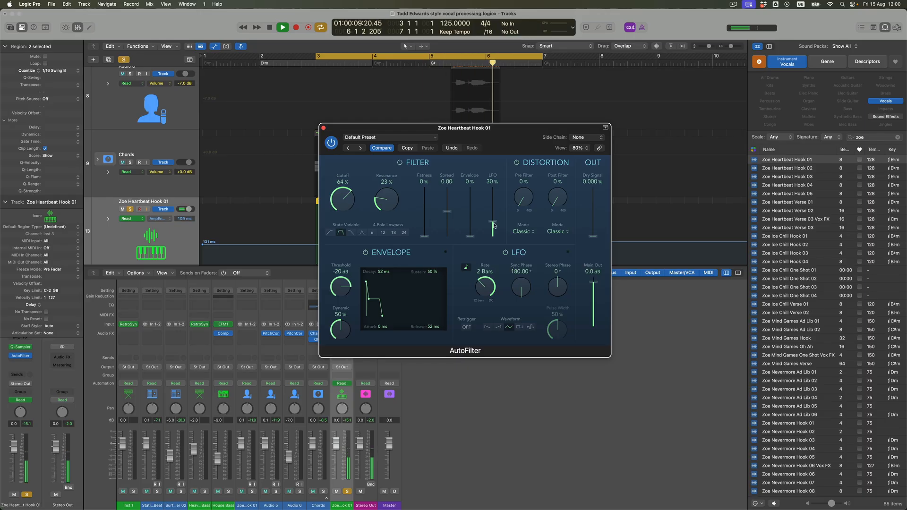
{"action": "left_click_drag", "start_coordinate": [555, 280], "coordinate": [555, 268]}
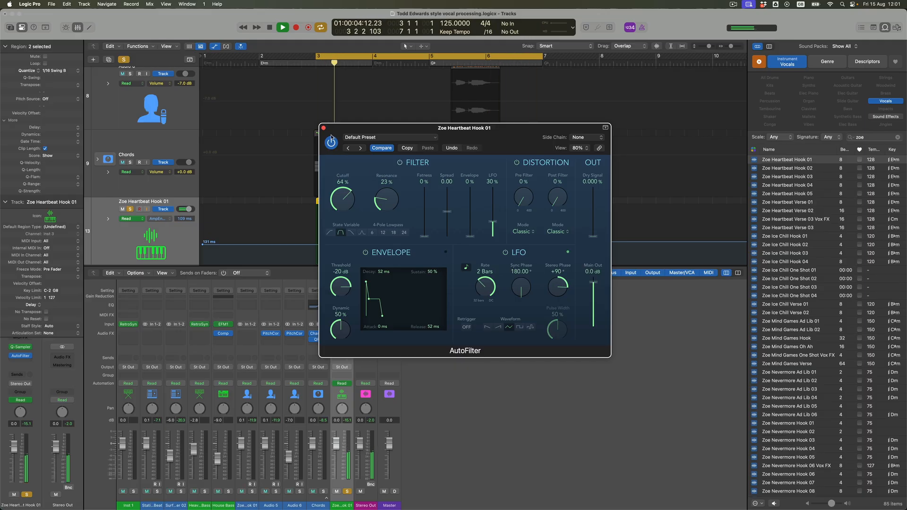
{"action": "left_click", "coordinate": [324, 129]}
{"action": "key", "text": "space"}
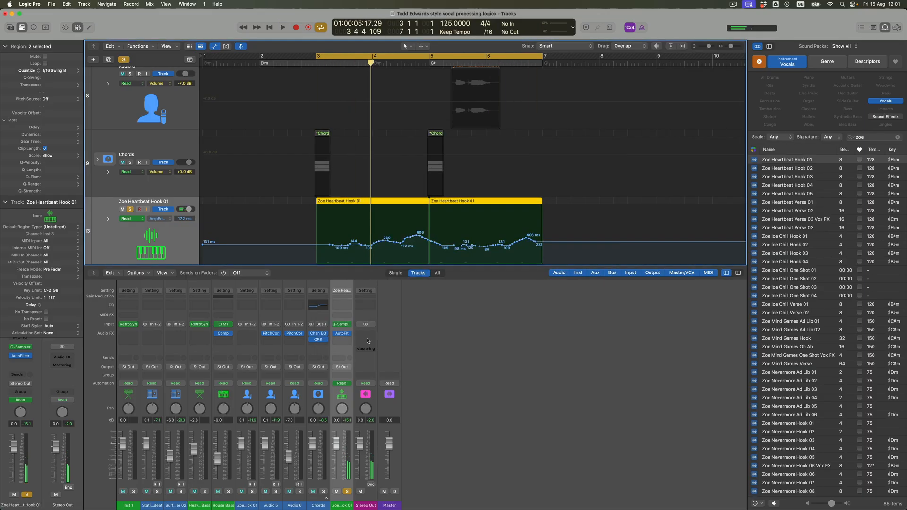
Add a send from the Quick Sampler track to Bus 2.
{"action": "left_click", "coordinate": [349, 359]}
{"action": "mouse_move", "coordinate": [349, 419]}
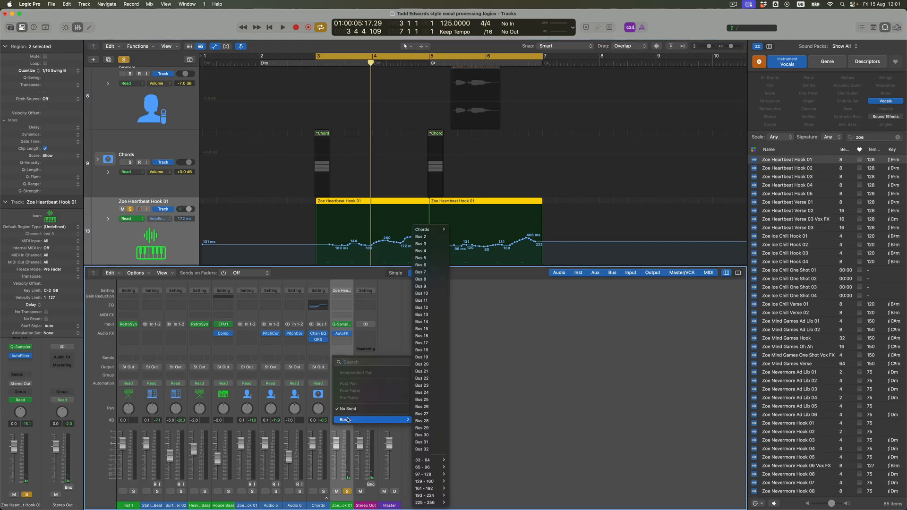
{"action": "left_click", "coordinate": [428, 237]}
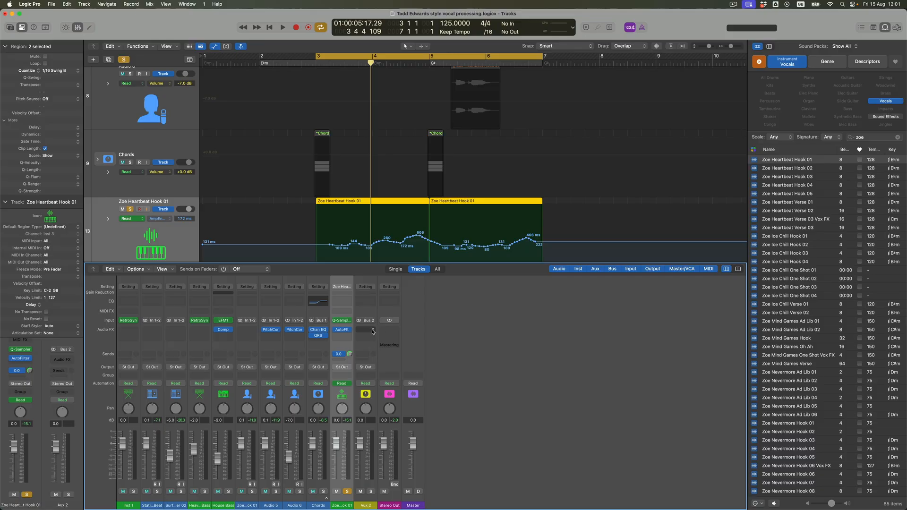
Insert a Delay Designer effect on the Aux 2 channel fed by Bus 2.
{"action": "left_click", "coordinate": [372, 331]}
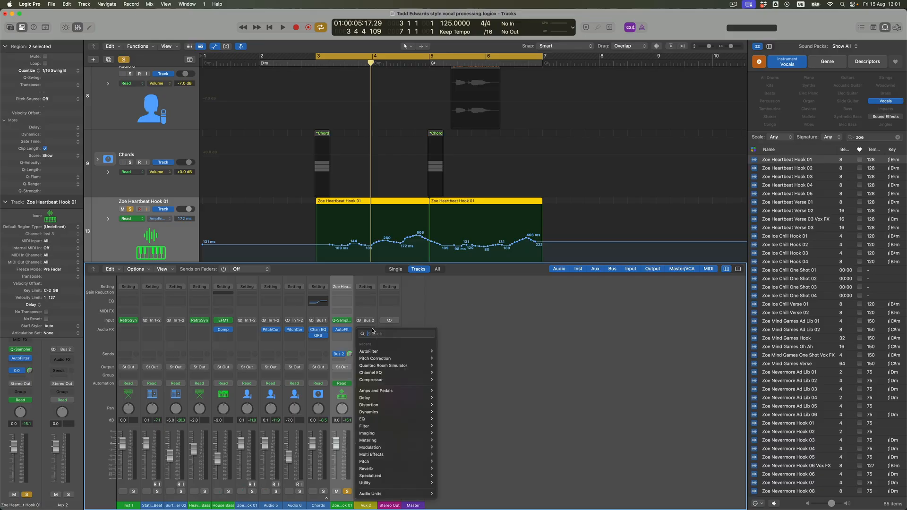
{"action": "type", "text": "delay"}
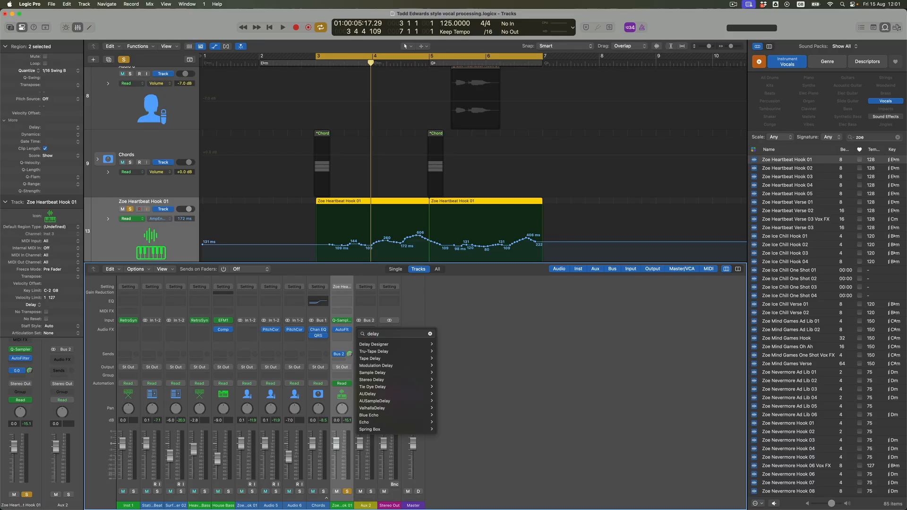
{"action": "left_click", "coordinate": [379, 346]}
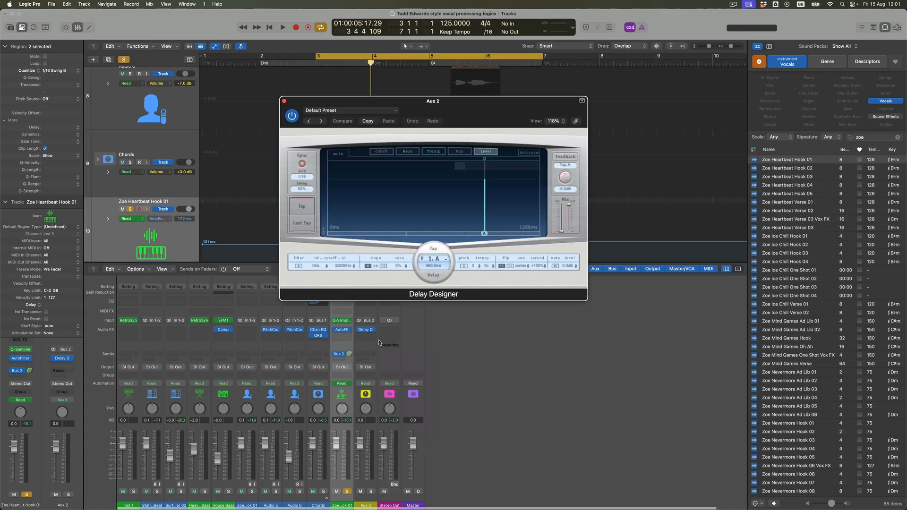
Audition the 1/4 Sweeping Pan preset from Delay Designer's Simple Filtered category.
{"action": "left_click", "coordinate": [369, 114]}
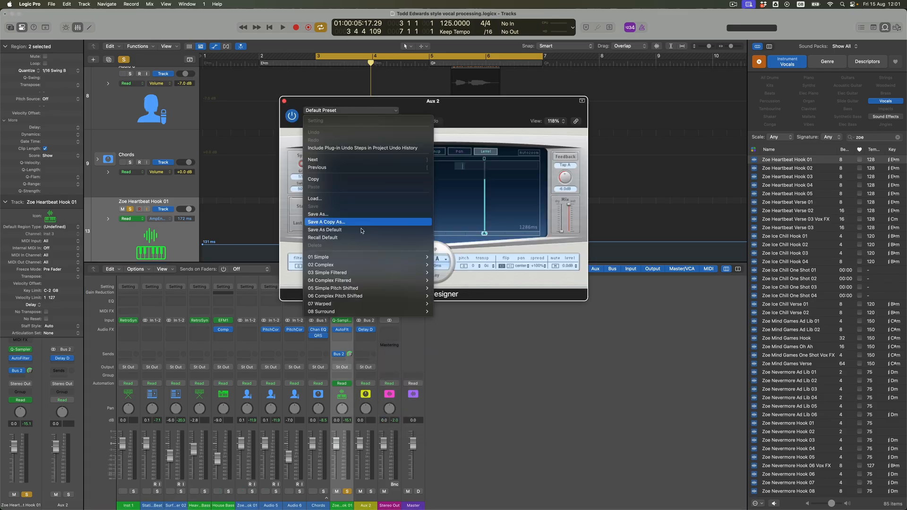
{"action": "mouse_move", "coordinate": [345, 276]}
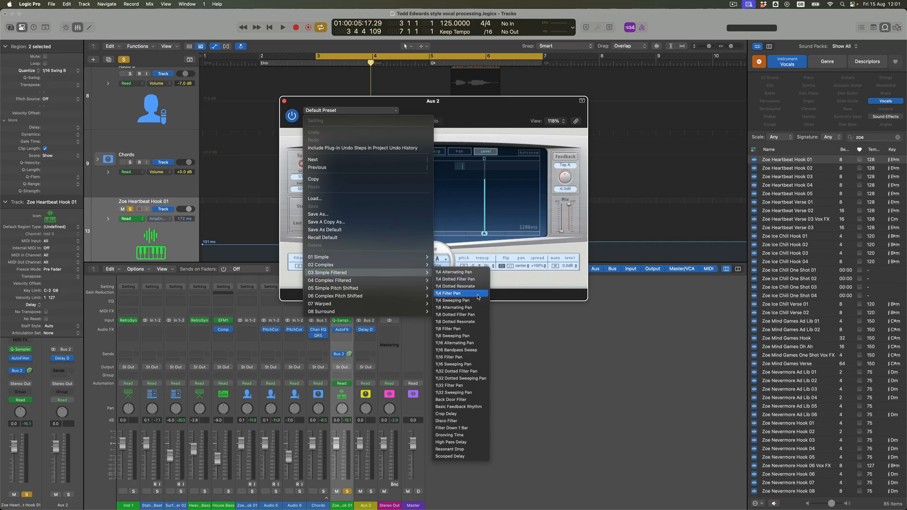
{"action": "left_click", "coordinate": [476, 302]}
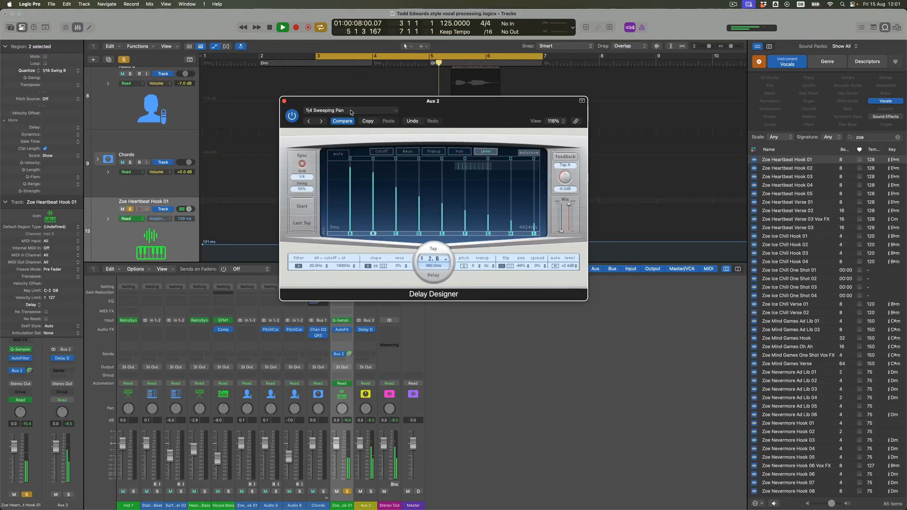
Load the 1/8 Filter Pan preset from Delay Designer's Simple Filtered category.
{"action": "left_click", "coordinate": [351, 111]}
{"action": "mouse_move", "coordinate": [416, 272]}
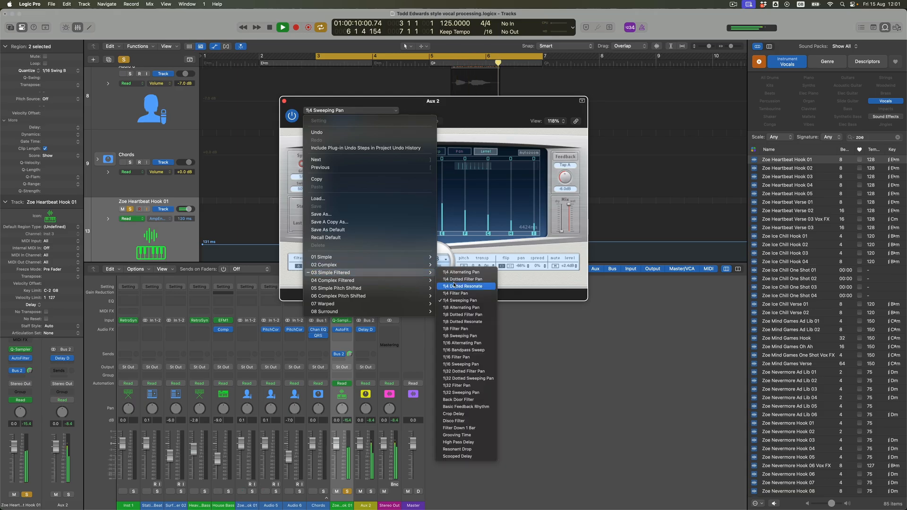
{"action": "left_click", "coordinate": [473, 330]}
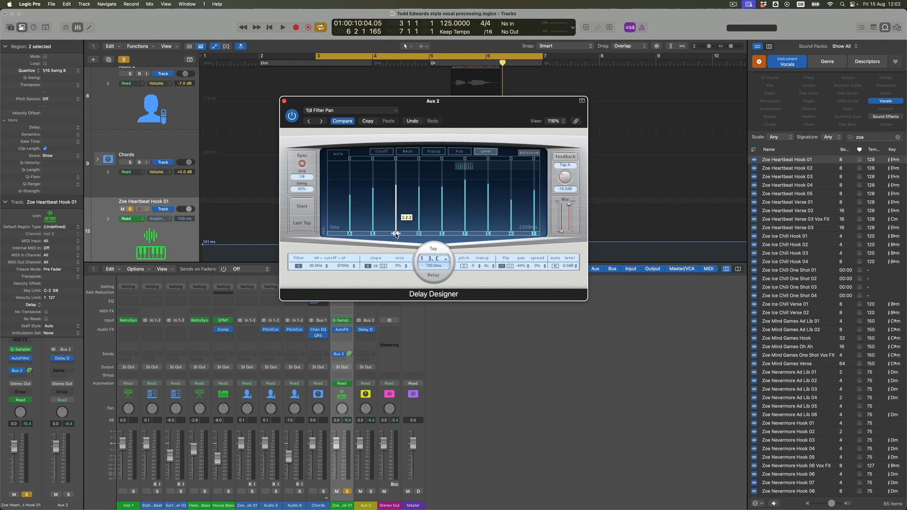
Delete the third, fifth, seventh and ninth taps (C, E, G and I) from the Delay Designer pattern.
{"action": "right_click", "coordinate": [396, 235]}
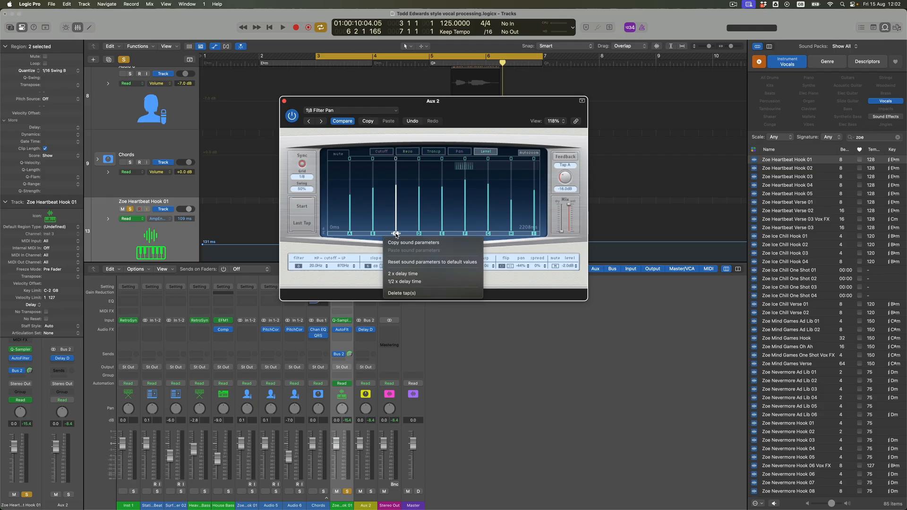
{"action": "left_click", "coordinate": [401, 293]}
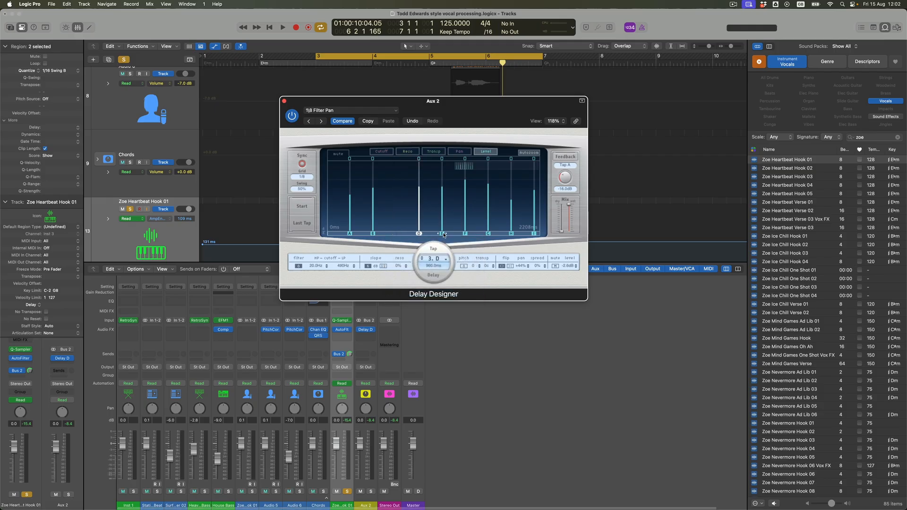
{"action": "right_click", "coordinate": [444, 235]}
{"action": "left_click", "coordinate": [449, 294]}
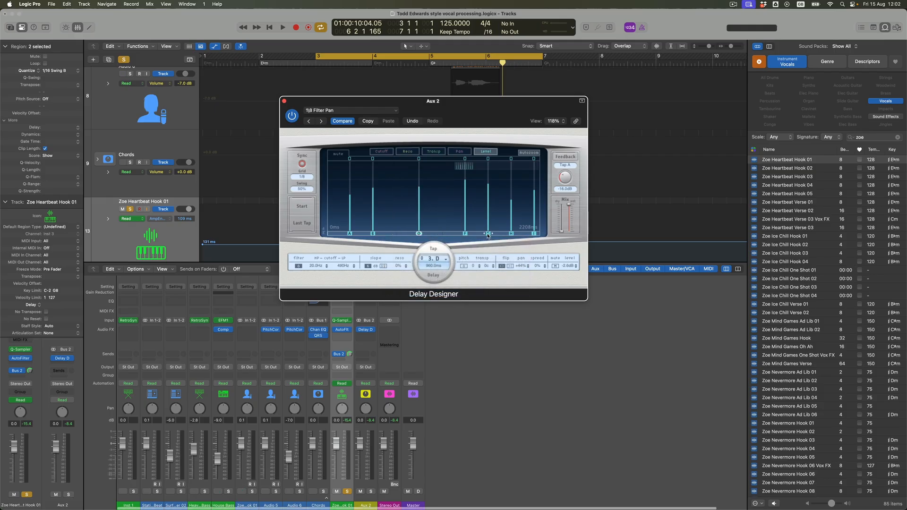
{"action": "right_click", "coordinate": [488, 235]}
{"action": "left_click", "coordinate": [493, 293]}
{"action": "right_click", "coordinate": [534, 235]}
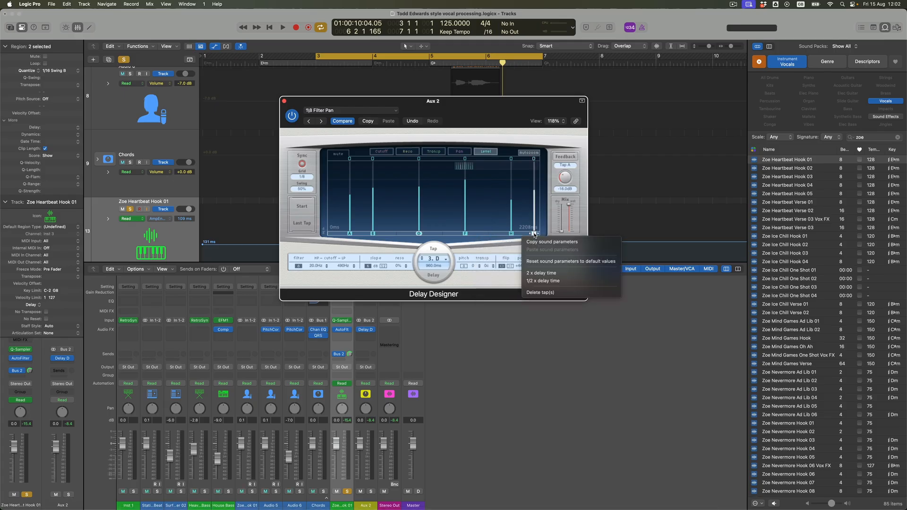
{"action": "left_click", "coordinate": [542, 292]}
Play the delayed sampler part, take its track out of solo to hear the full mix, and close the Delay Designer window.
{"action": "key", "text": "space"}
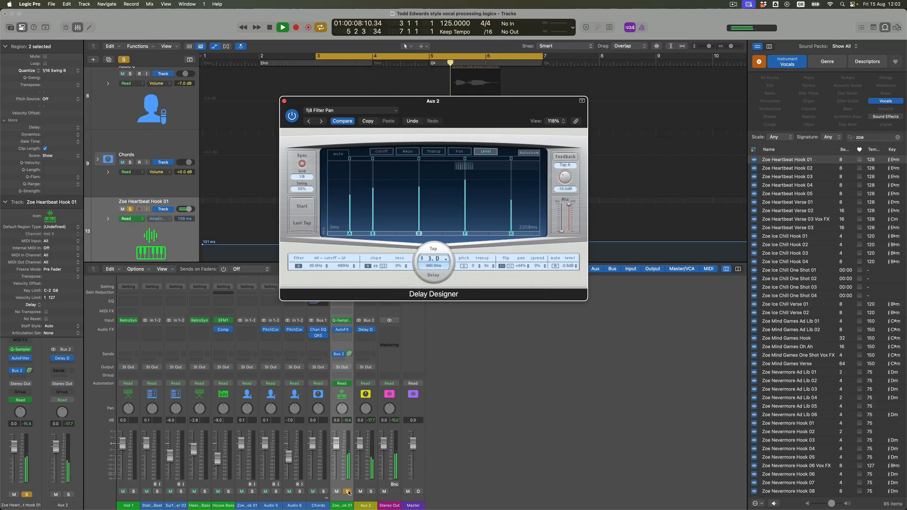
{"action": "left_click", "coordinate": [347, 492]}
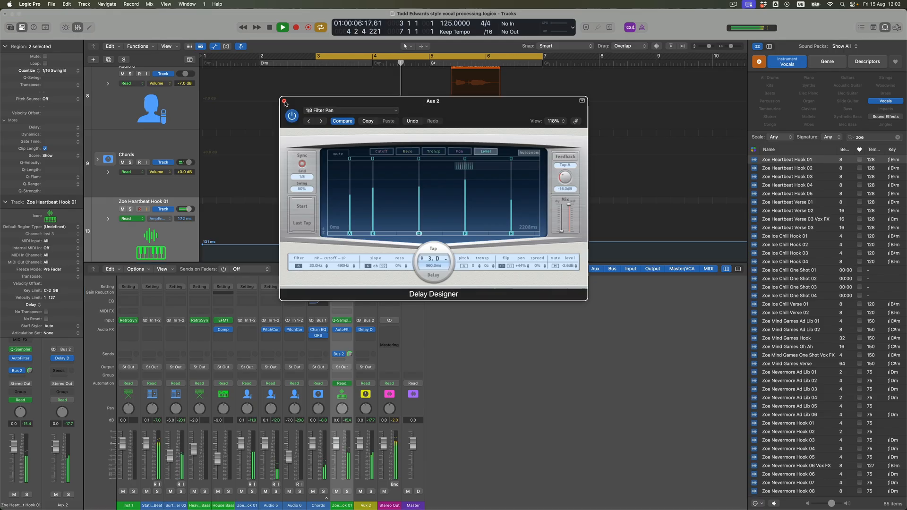
{"action": "left_click", "coordinate": [285, 101]}
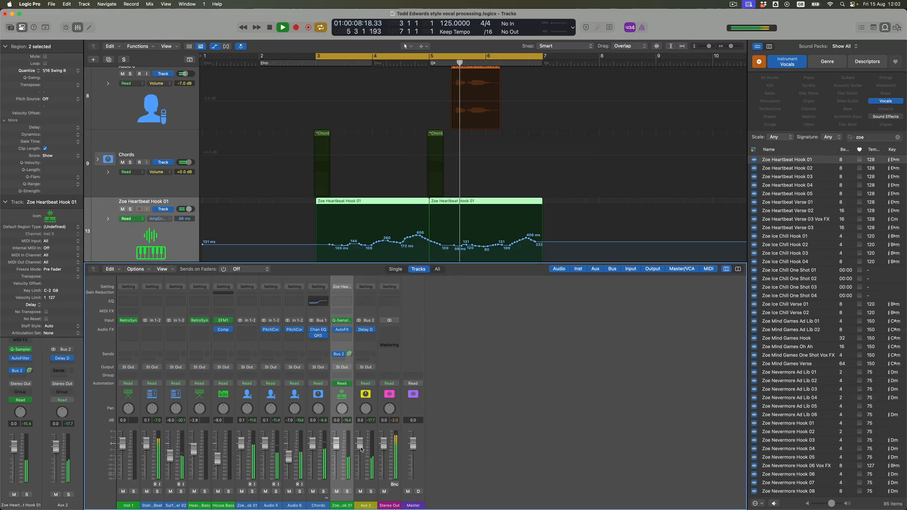
Lower the Aux 2 channel volume to -10.0 dB while the full mix plays, and stop playback.
{"action": "left_click_drag", "start_coordinate": [360, 443], "coordinate": [360, 458]}
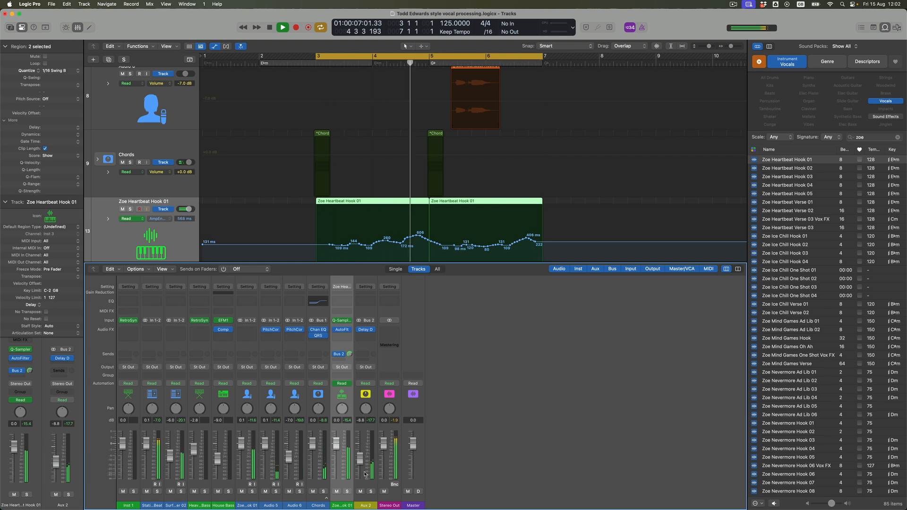
{"action": "left_click_drag", "start_coordinate": [360, 459], "coordinate": [360, 461]}
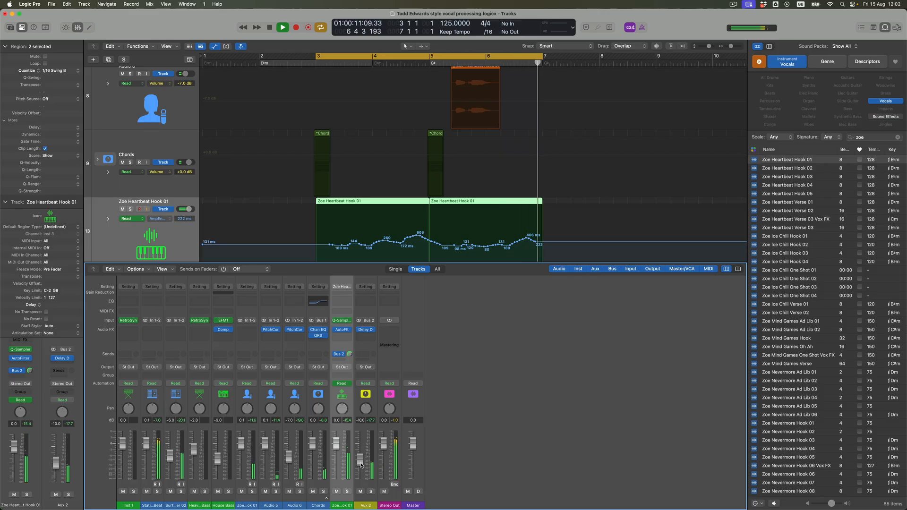
{"action": "key", "text": "space"}
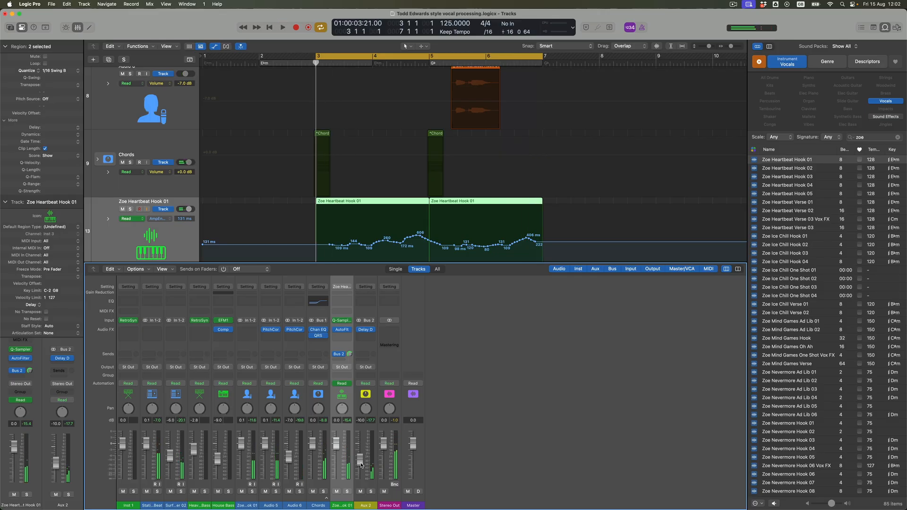